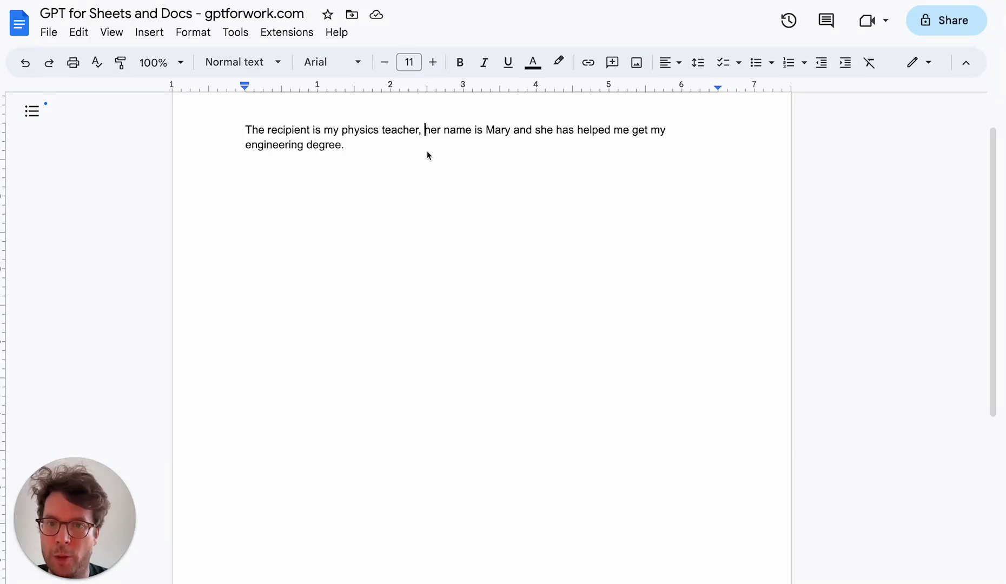
- Launch the GPT for Sheets and Docs sidebar from the Extensions menu
{"action": "left_click", "coordinate": [282, 31]}
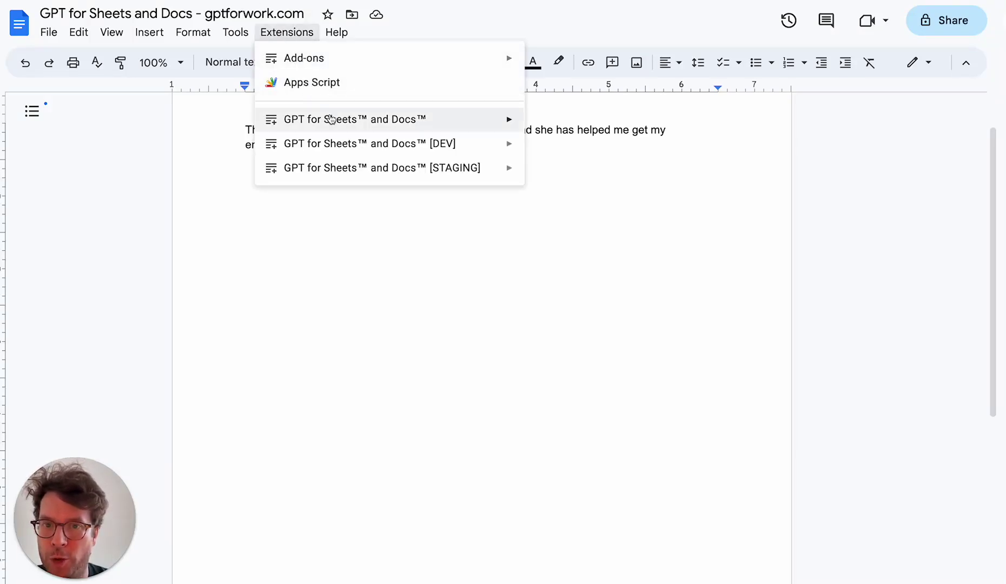
{"action": "mouse_move", "coordinate": [332, 120]}
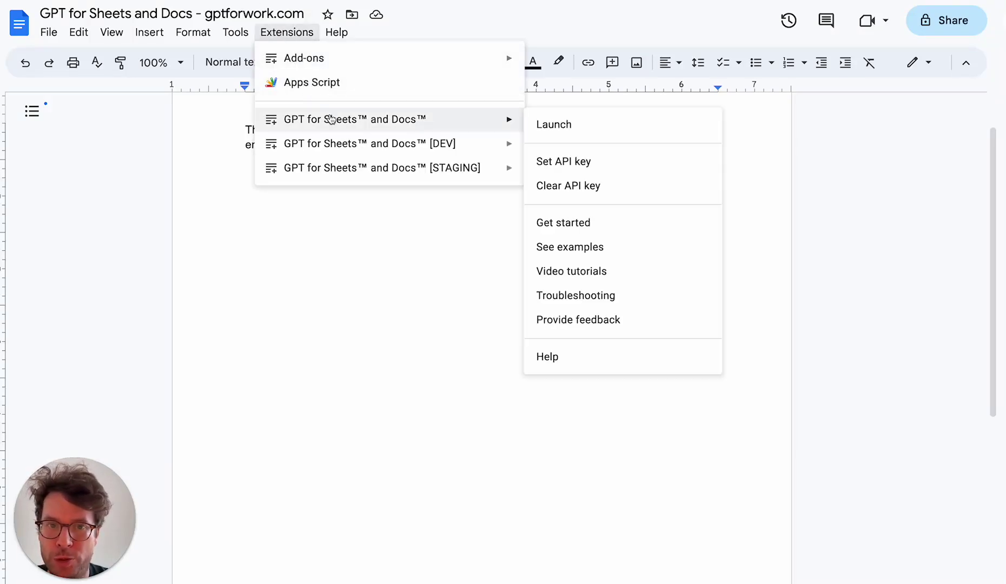
{"action": "left_click", "coordinate": [571, 125]}
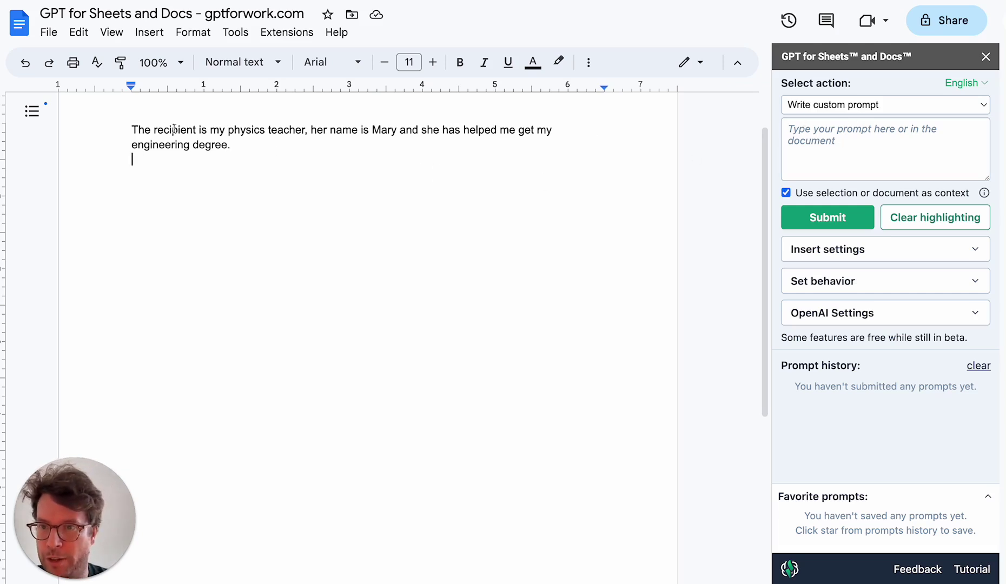
- Enter 'write a thank you note' as the custom prompt in the GPT sidebar
{"action": "key", "text": "BackSpace"}
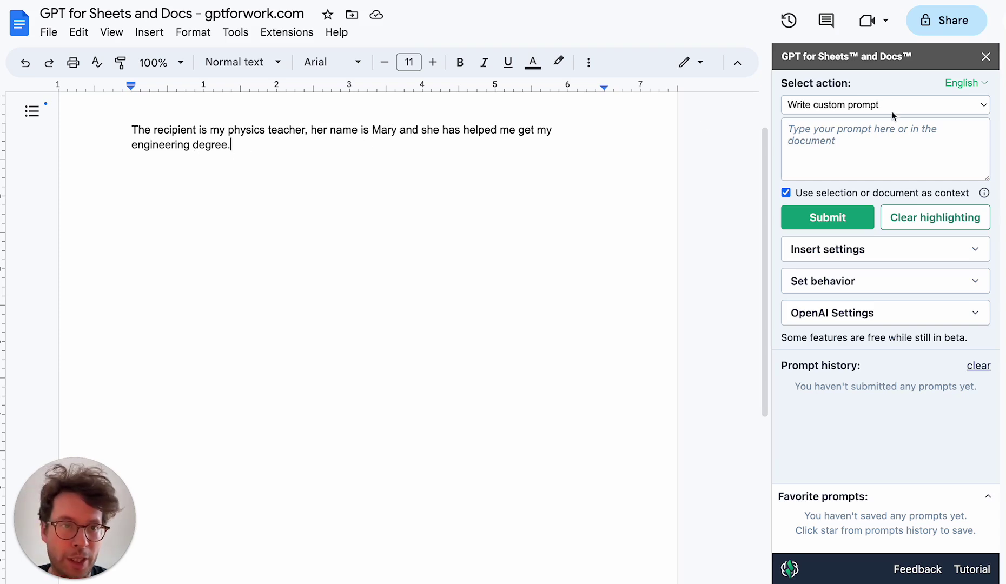
{"action": "left_click", "coordinate": [849, 138]}
{"action": "type", "text": "wri"}
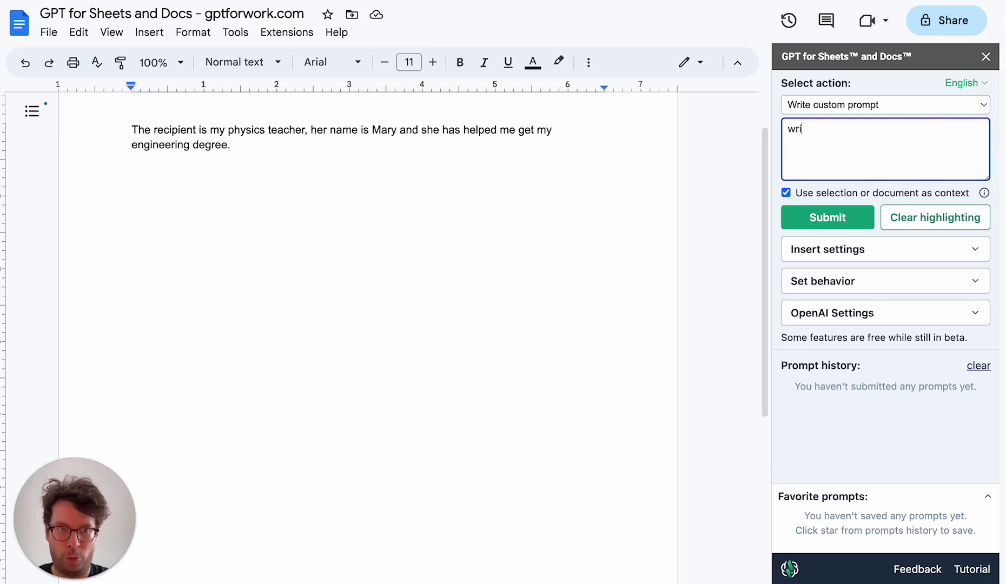
{"action": "type", "text": "te a thank you note"}
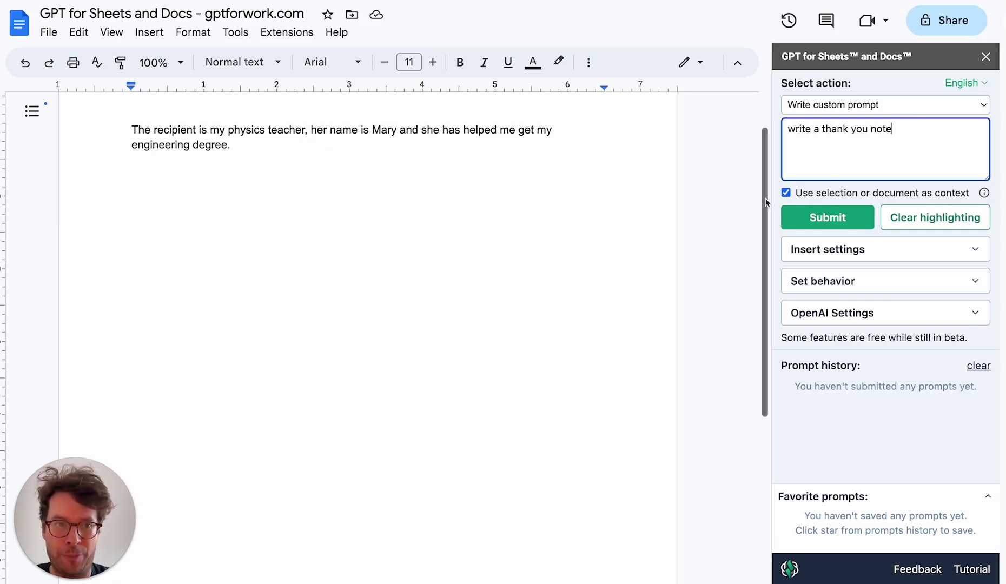
- Insert the GPT-generated thank-you letter on the empty line below the recipient description
{"action": "left_click", "coordinate": [542, 161]}
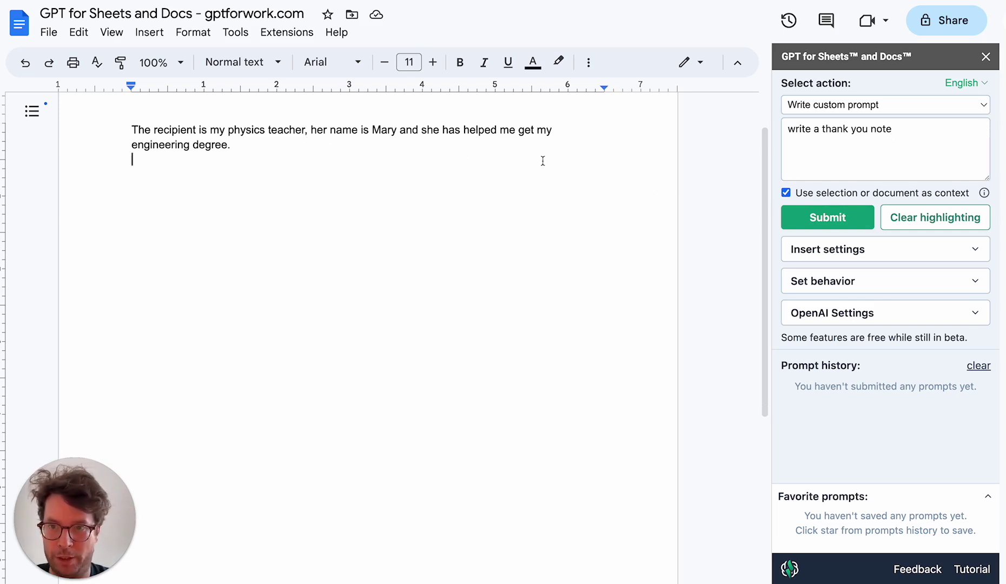
{"action": "left_click", "coordinate": [820, 220]}
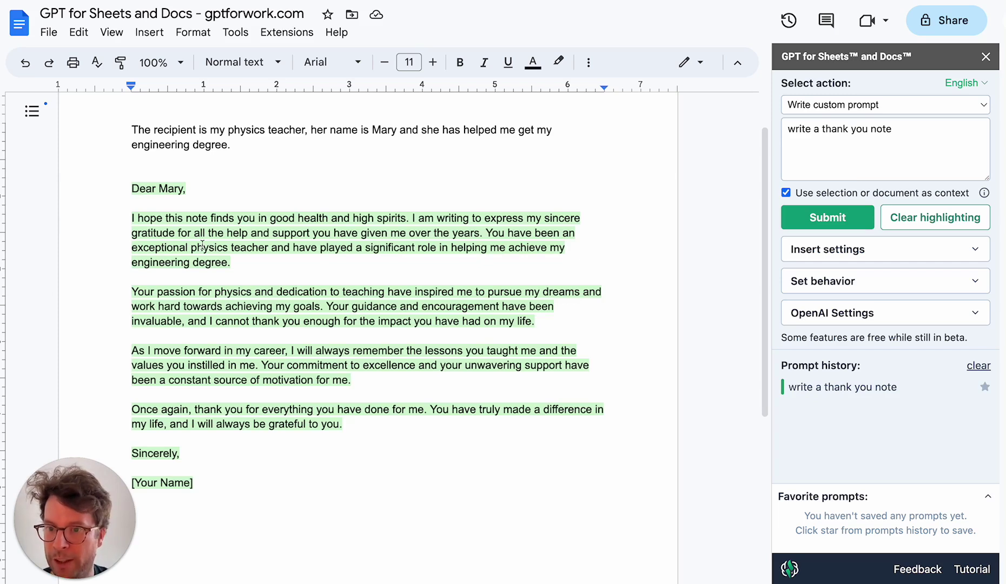
{"action": "scroll", "coordinate": [170, 193], "scroll_direction": "down", "scroll_amount": 1}
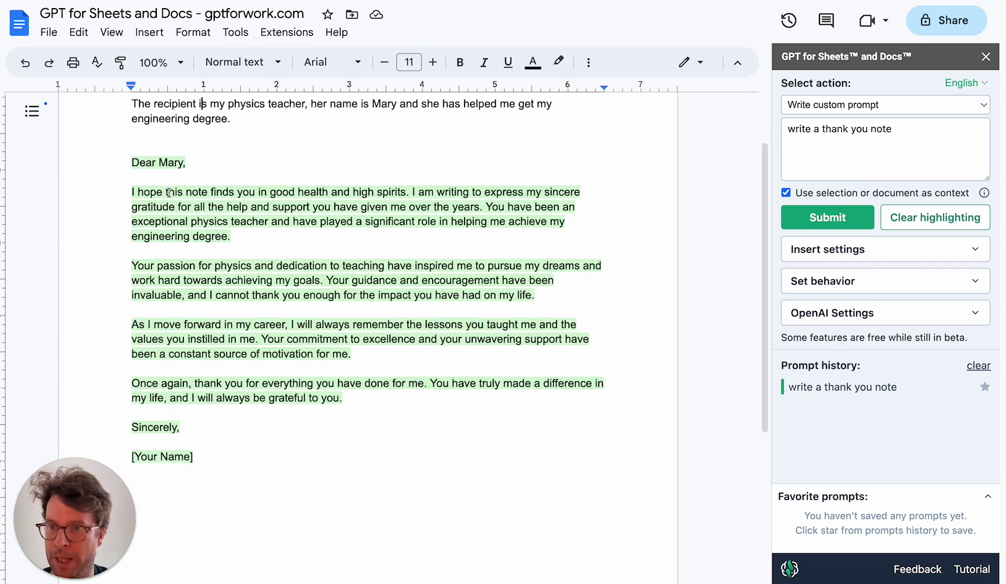
- Review the letter, checking 'Mary' and 'physics', ending at the passion-for-physics paragraph
{"action": "double_click", "coordinate": [173, 162]}
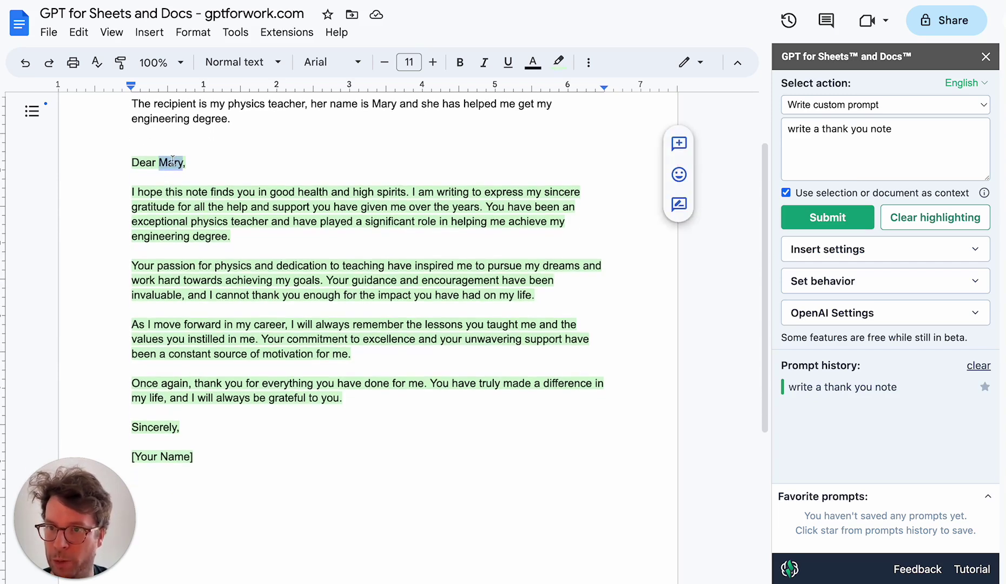
{"action": "left_click", "coordinate": [319, 249]}
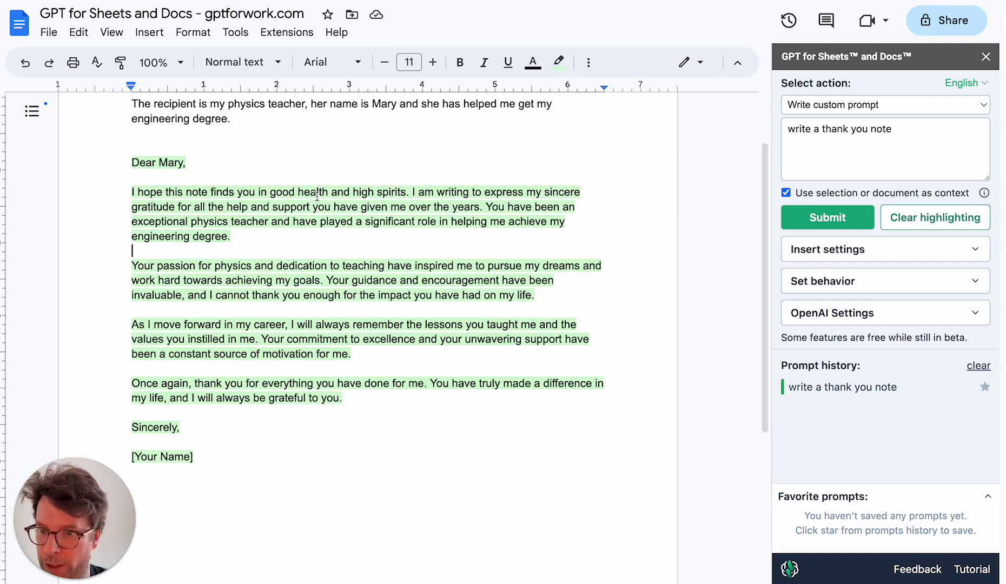
{"action": "double_click", "coordinate": [230, 267]}
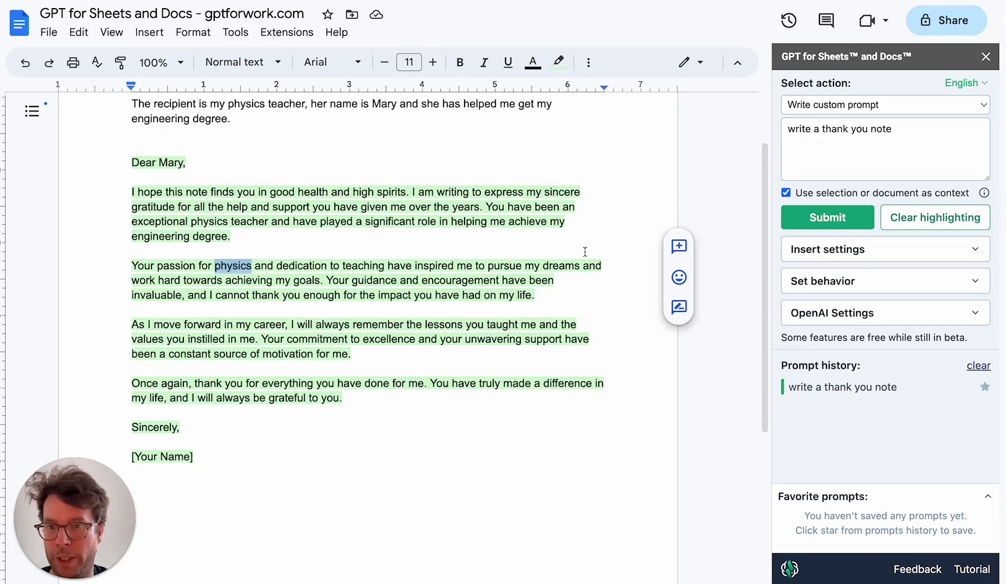
{"action": "scroll", "coordinate": [658, 217], "scroll_direction": "up", "scroll_amount": 1}
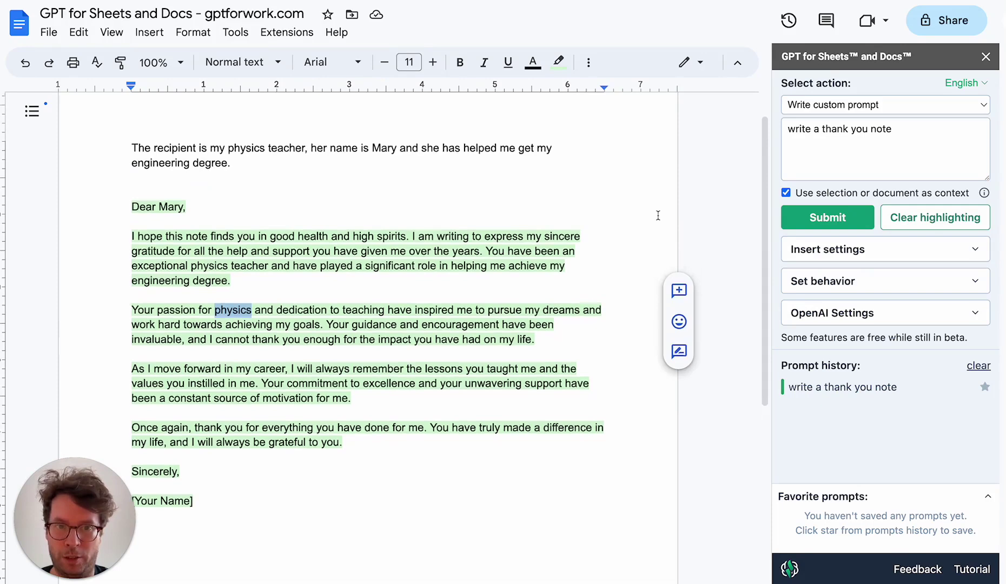
{"action": "left_click", "coordinate": [320, 214]}
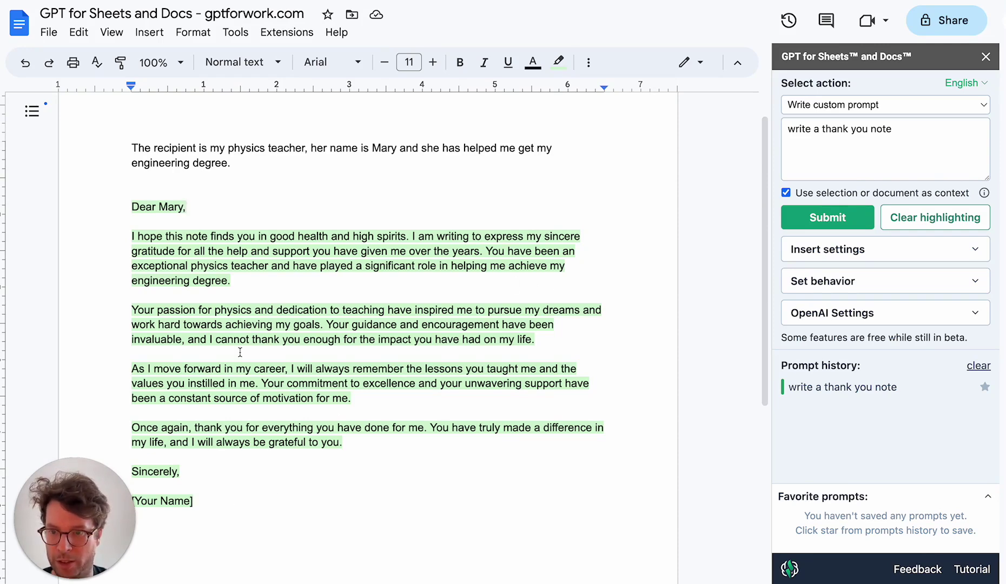
{"action": "scroll", "coordinate": [447, 322], "scroll_direction": "down", "scroll_amount": 2}
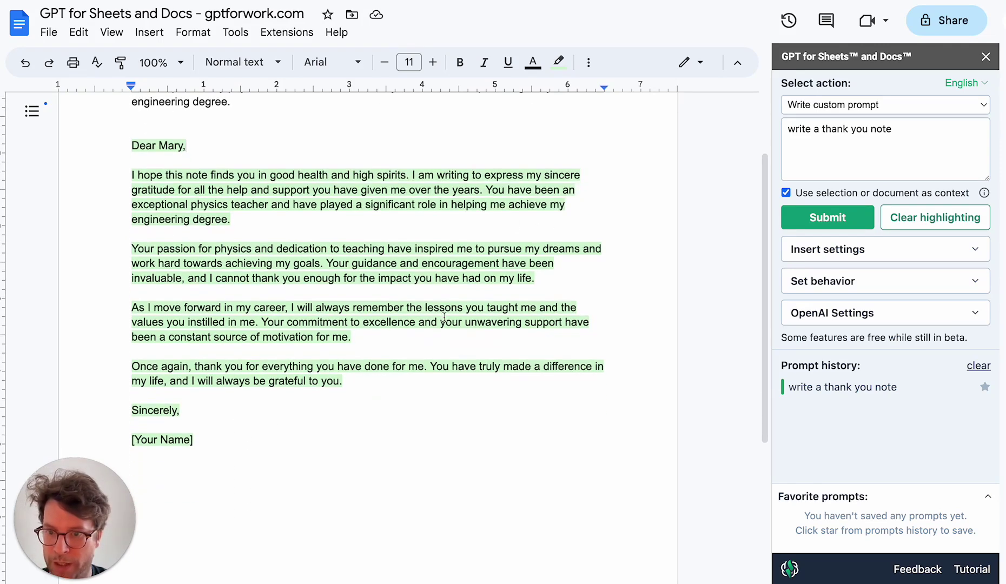
{"action": "left_click", "coordinate": [400, 265]}
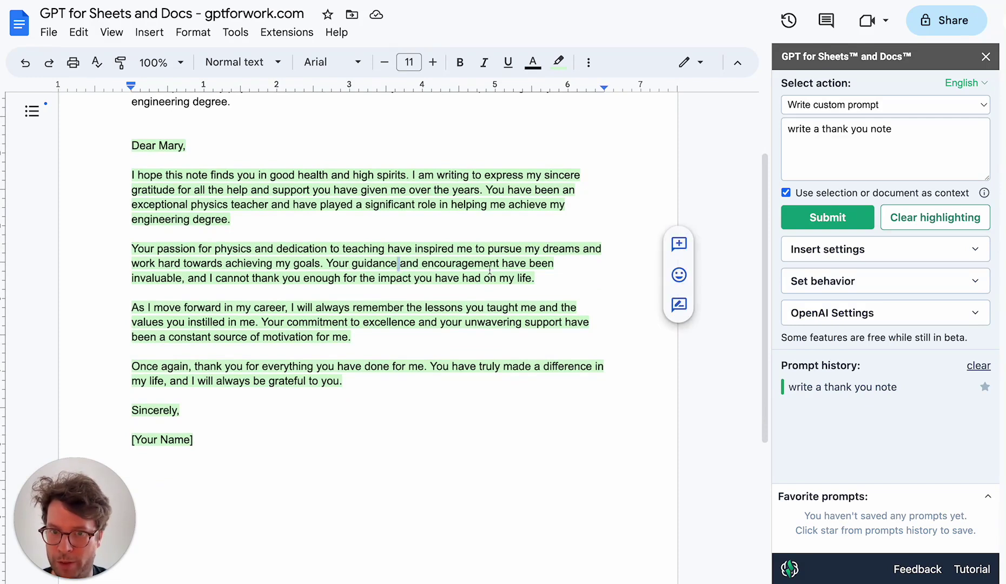
{"action": "left_click", "coordinate": [549, 276]}
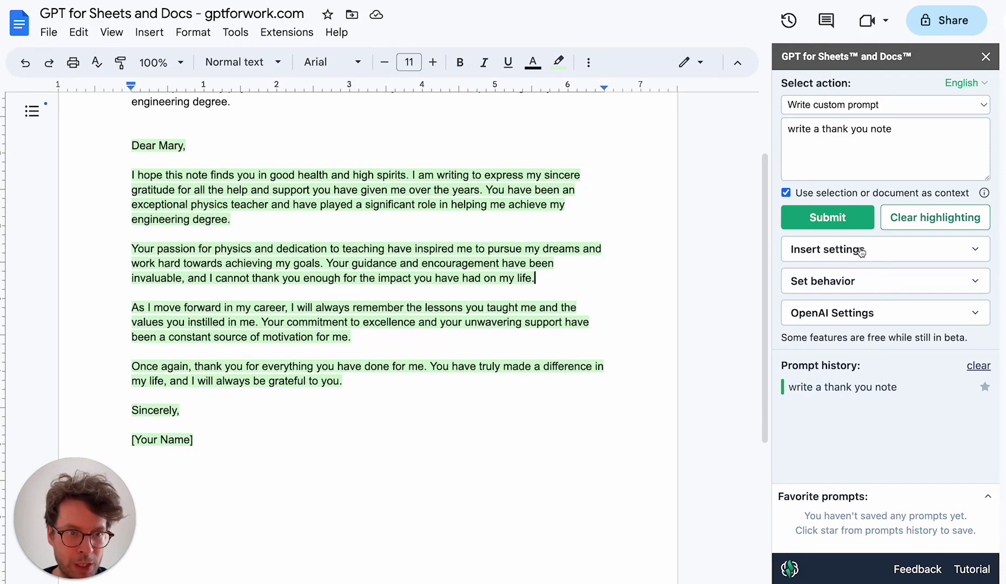
- Unhighlight the letter, select the passion paragraph, and prompt 'expand on this theme, because I really like physics'
{"action": "left_click", "coordinate": [906, 218]}
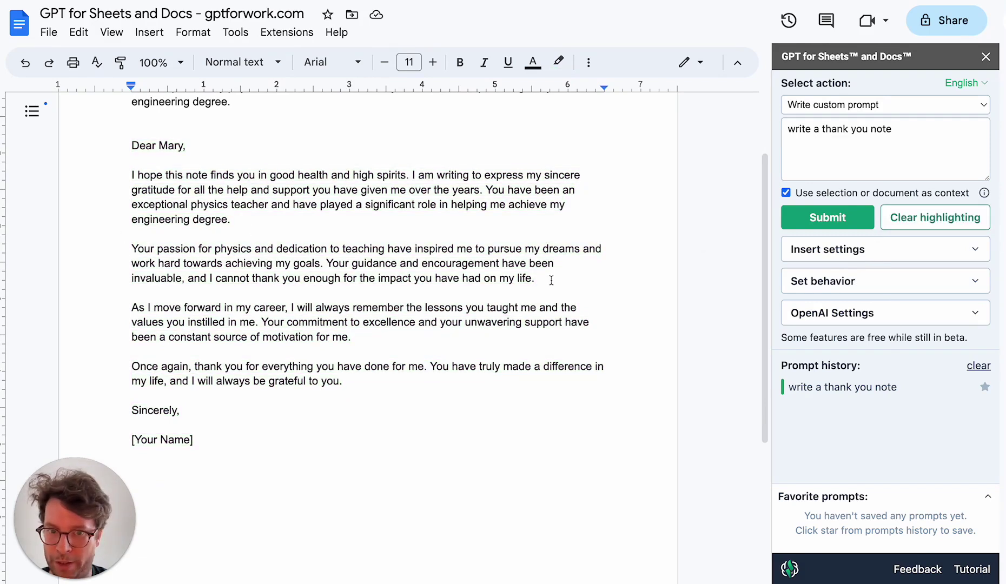
{"action": "left_click_drag", "start_coordinate": [550, 279], "coordinate": [124, 248]}
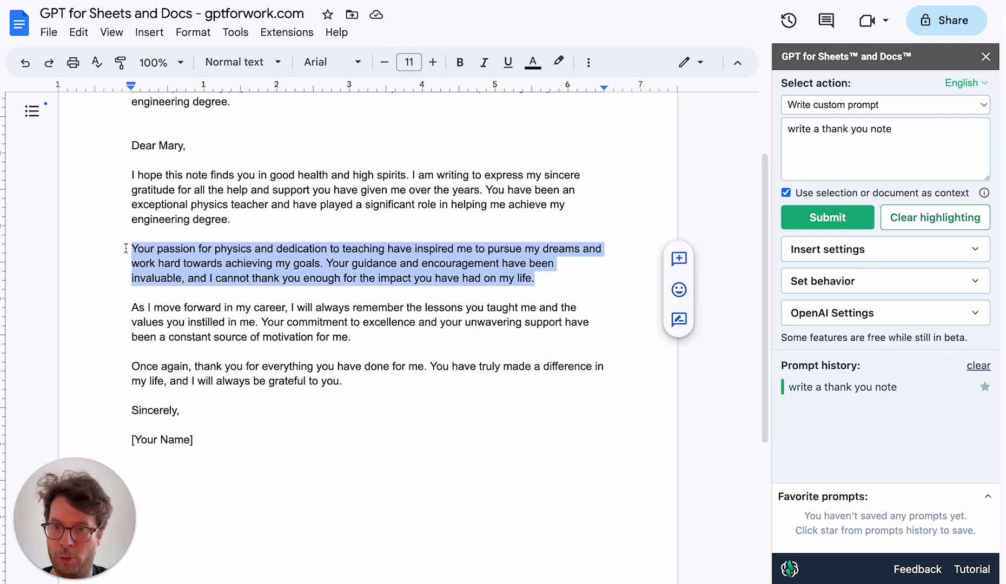
{"action": "triple_click", "coordinate": [911, 132]}
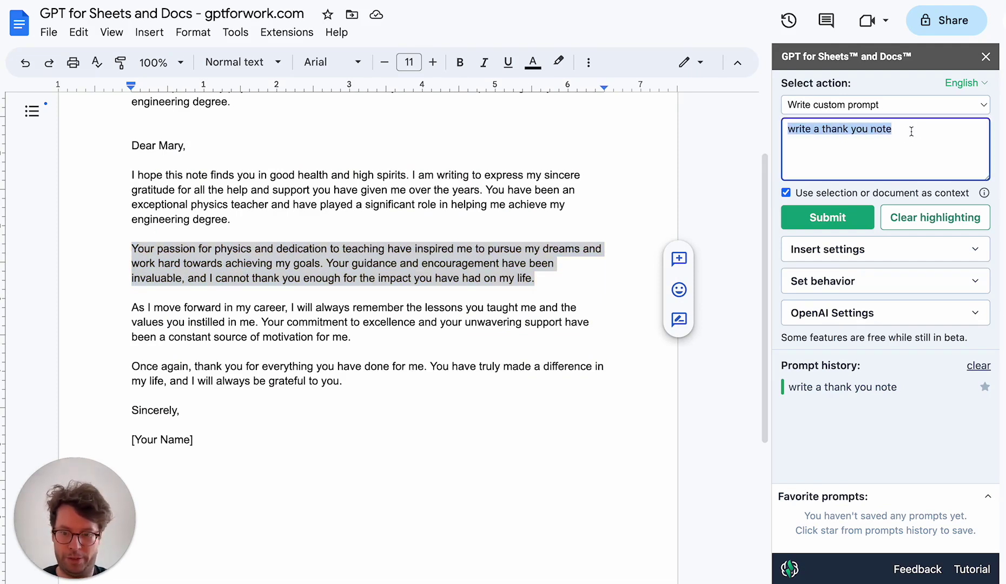
{"action": "type", "text": "expand on "}
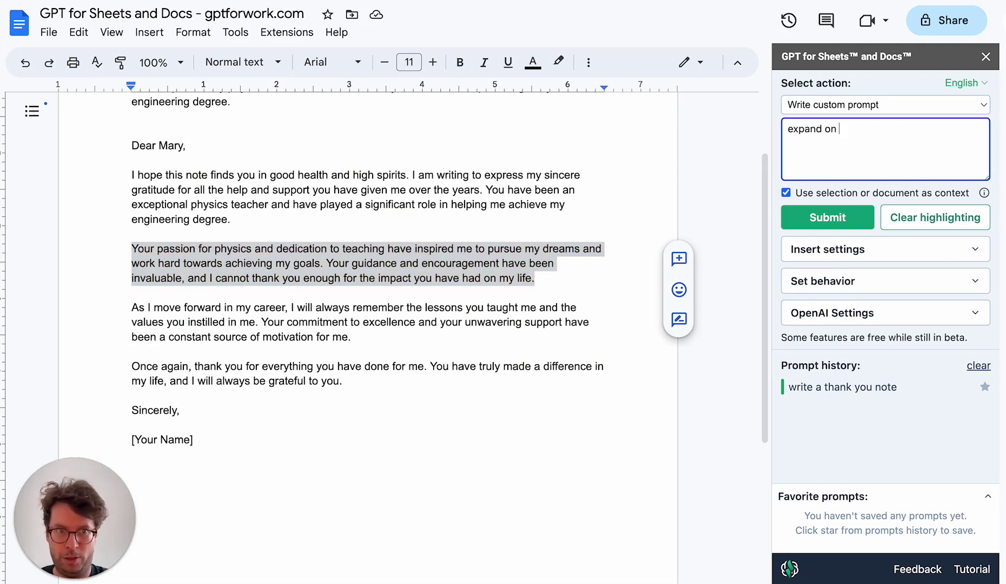
{"action": "type", "text": "this theme"}
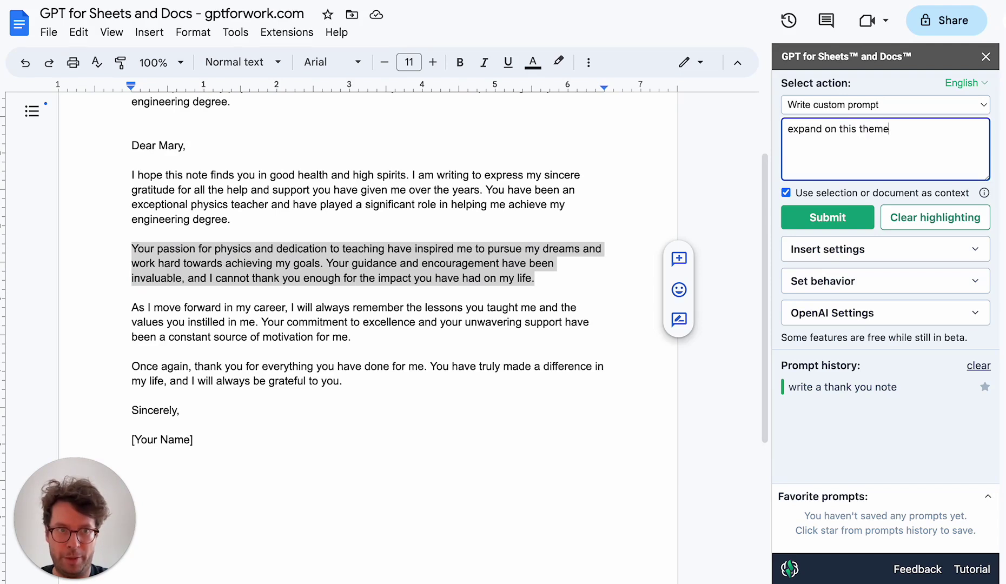
{"action": "type", "text": ", "}
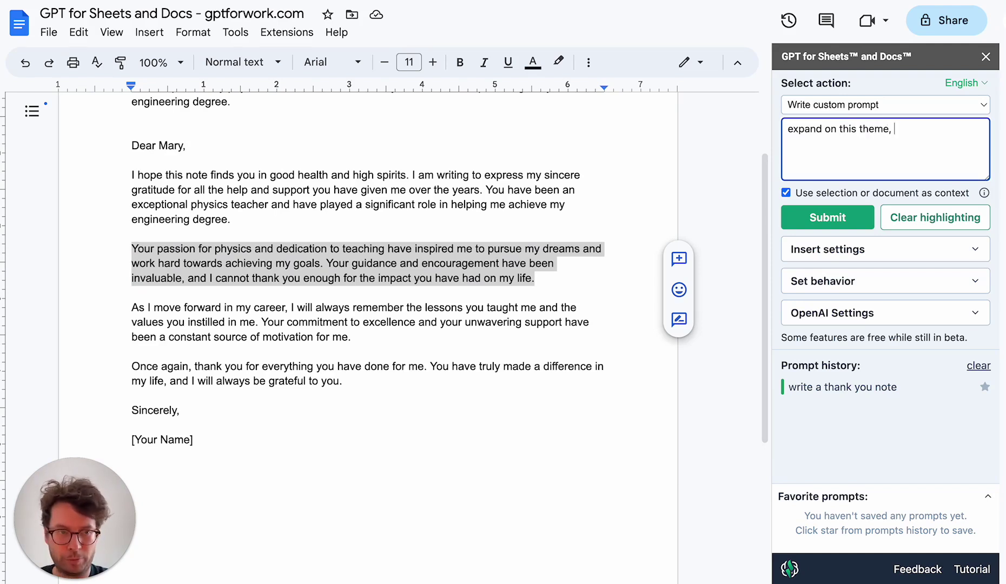
{"action": "type", "text": "because I reall"}
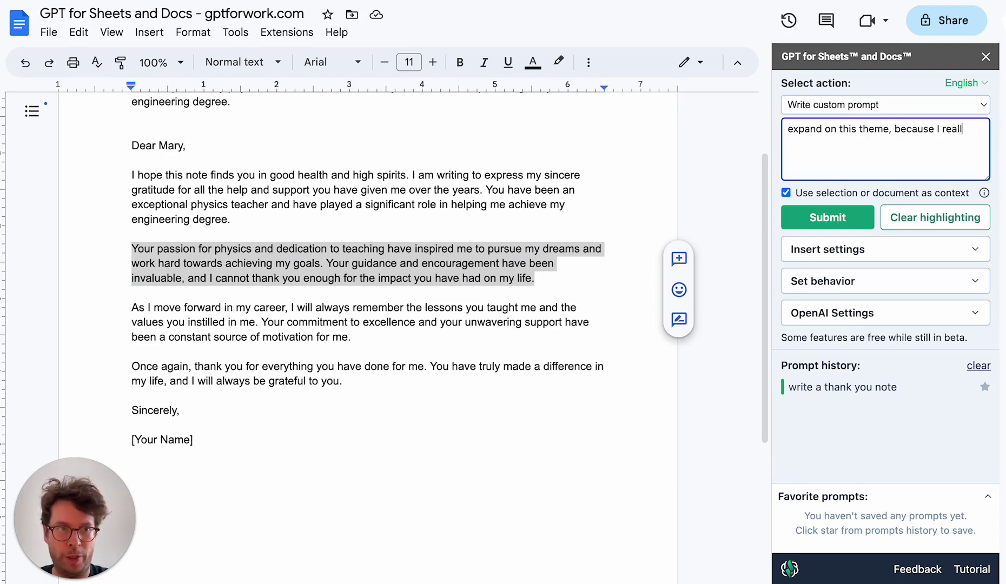
{"action": "type", "text": "y like physics"}
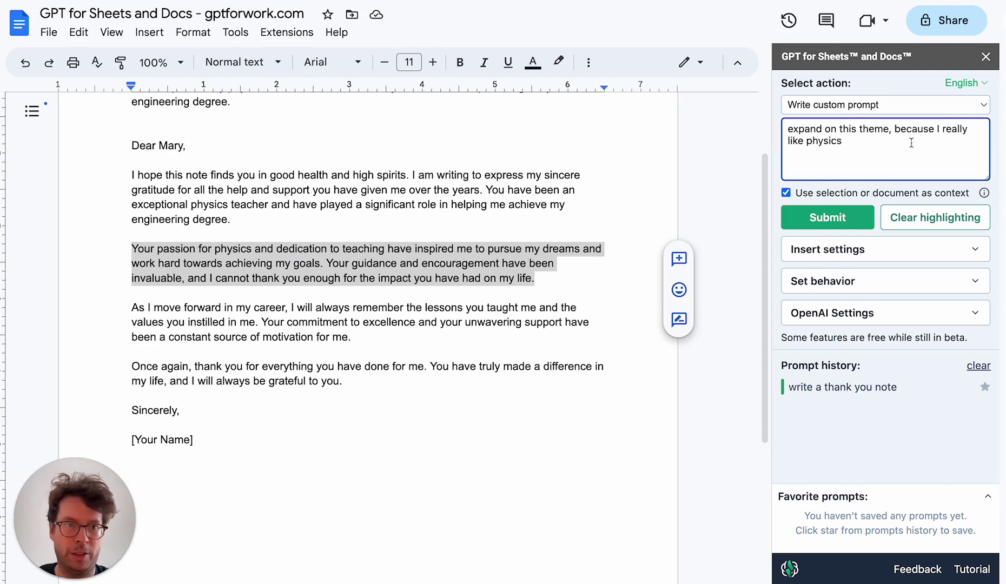
- Submit the expand prompt and scroll through the five inserted physics paragraphs
{"action": "left_click", "coordinate": [828, 218]}
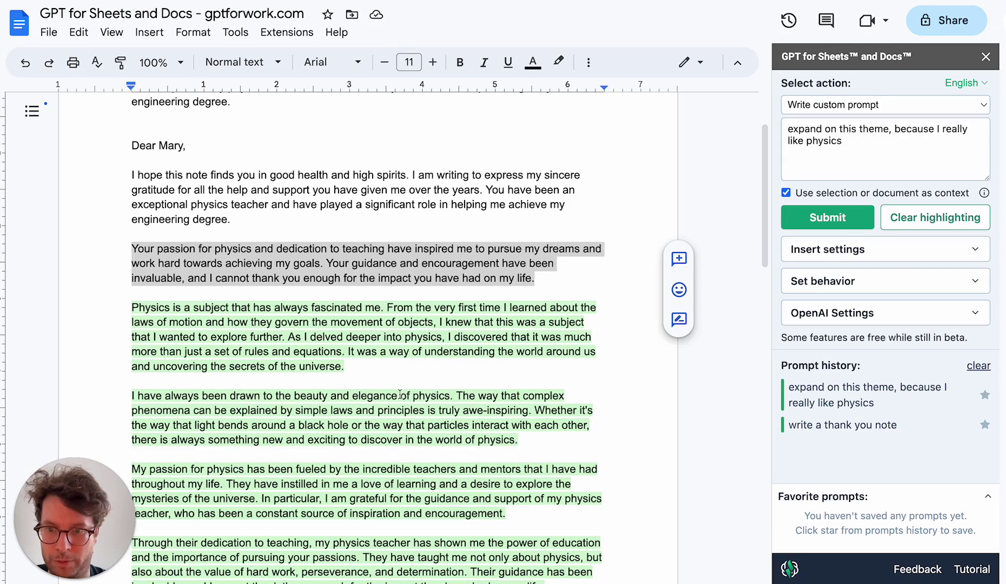
{"action": "scroll", "coordinate": [400, 395], "scroll_direction": "down", "scroll_amount": 1}
{"action": "scroll", "coordinate": [400, 395], "scroll_direction": "down", "scroll_amount": 3}
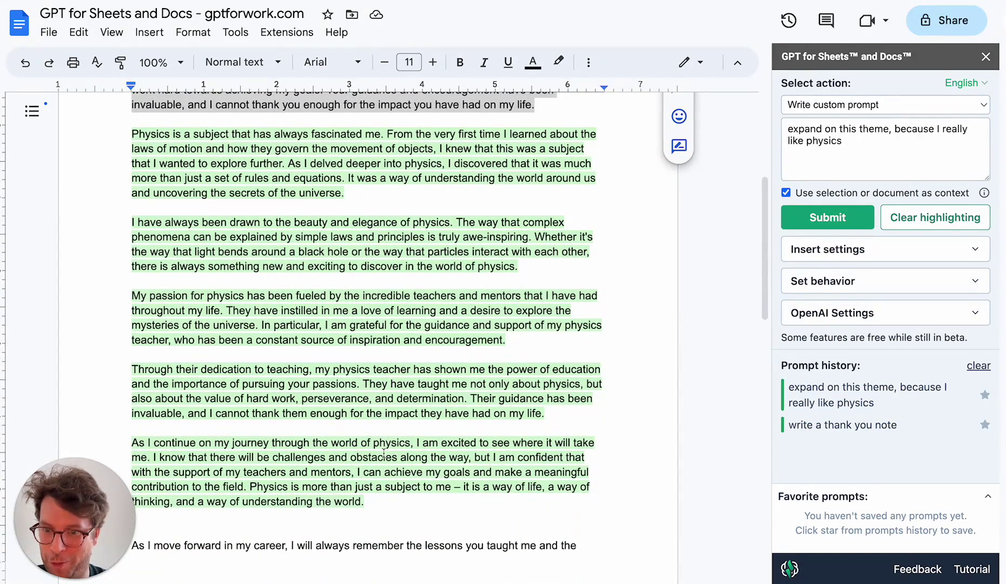
{"action": "scroll", "coordinate": [384, 454], "scroll_direction": "down", "scroll_amount": 2}
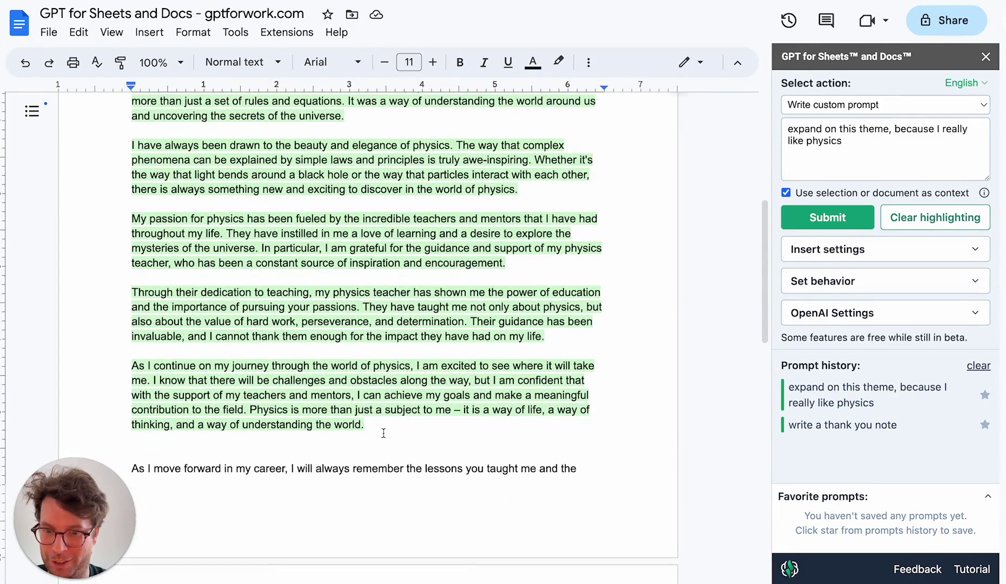
{"action": "scroll", "coordinate": [389, 424], "scroll_direction": "up", "scroll_amount": 3}
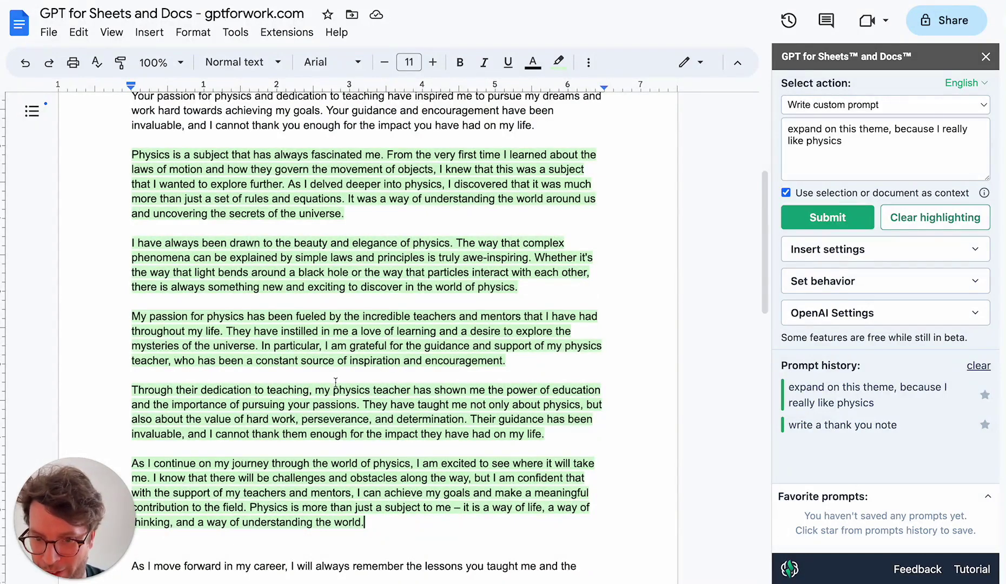
{"action": "scroll", "coordinate": [335, 382], "scroll_direction": "up", "scroll_amount": 3}
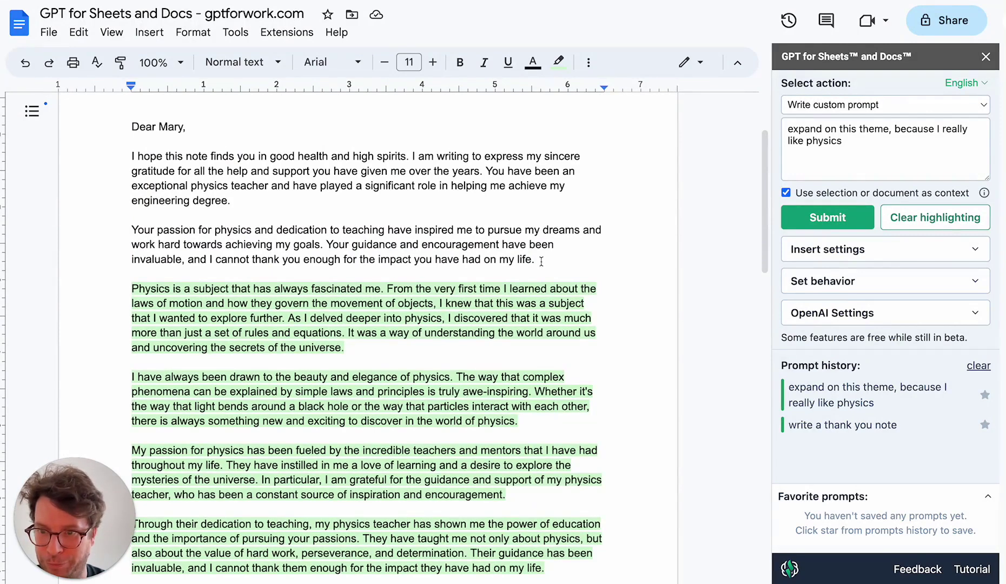
- Re-check the passion paragraph and generated text, leaving the cursor after the new paragraphs
{"action": "triple_click", "coordinate": [475, 232]}
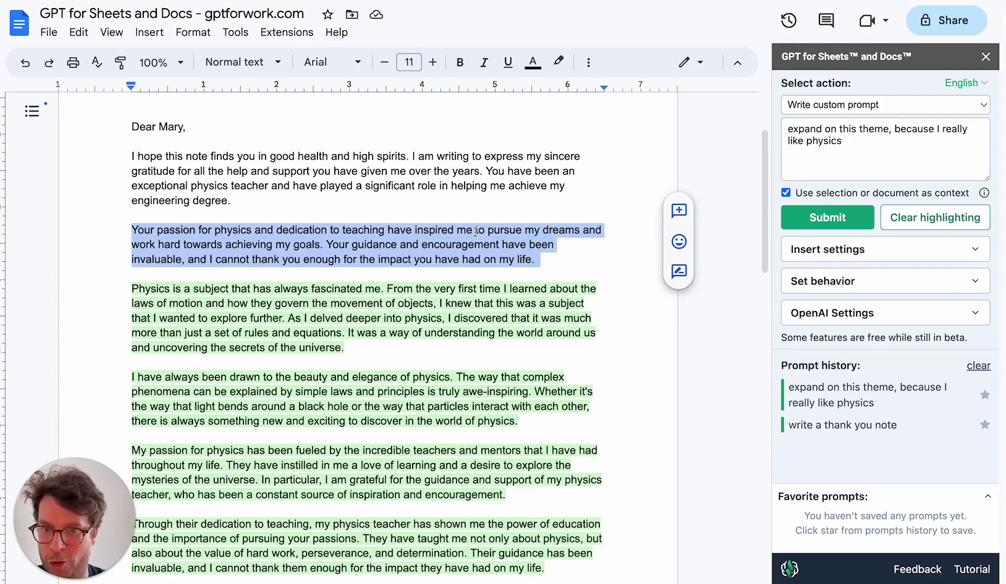
{"action": "scroll", "coordinate": [475, 232], "scroll_direction": "up", "scroll_amount": 3}
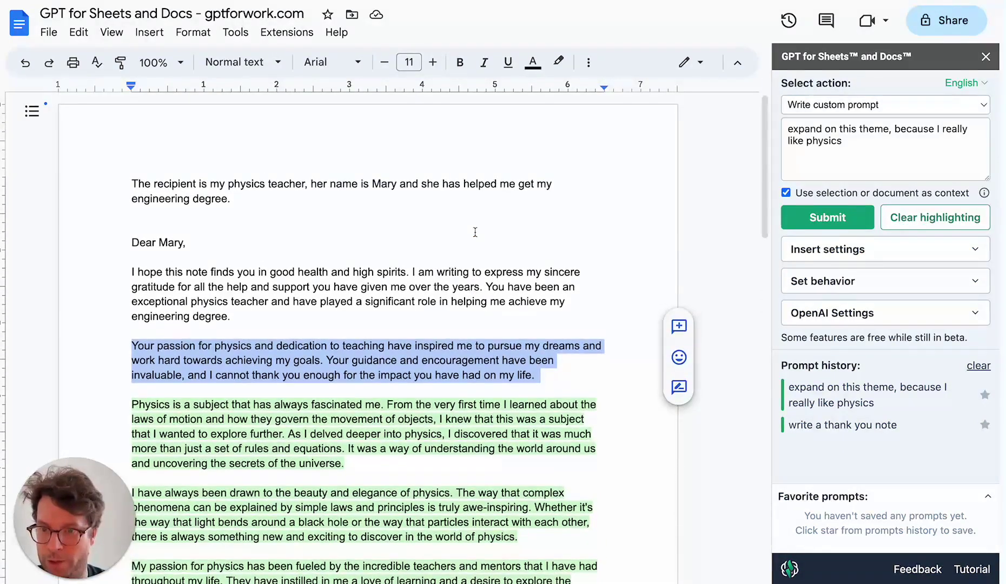
{"action": "scroll", "coordinate": [475, 232], "scroll_direction": "down", "scroll_amount": 6}
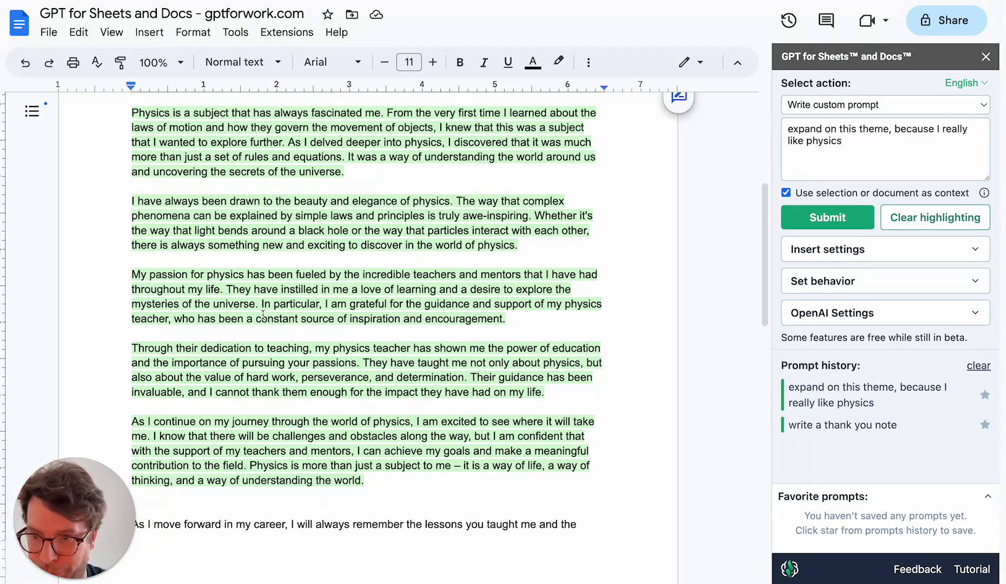
{"action": "left_click", "coordinate": [194, 274]}
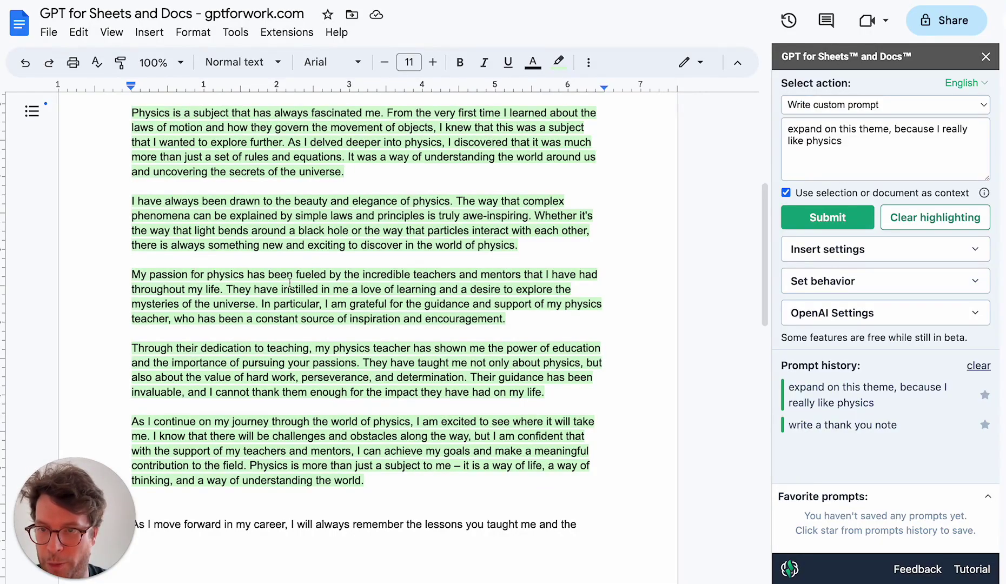
{"action": "scroll", "coordinate": [290, 282], "scroll_direction": "up", "scroll_amount": 3}
{"action": "scroll", "coordinate": [290, 282], "scroll_direction": "down", "scroll_amount": 1}
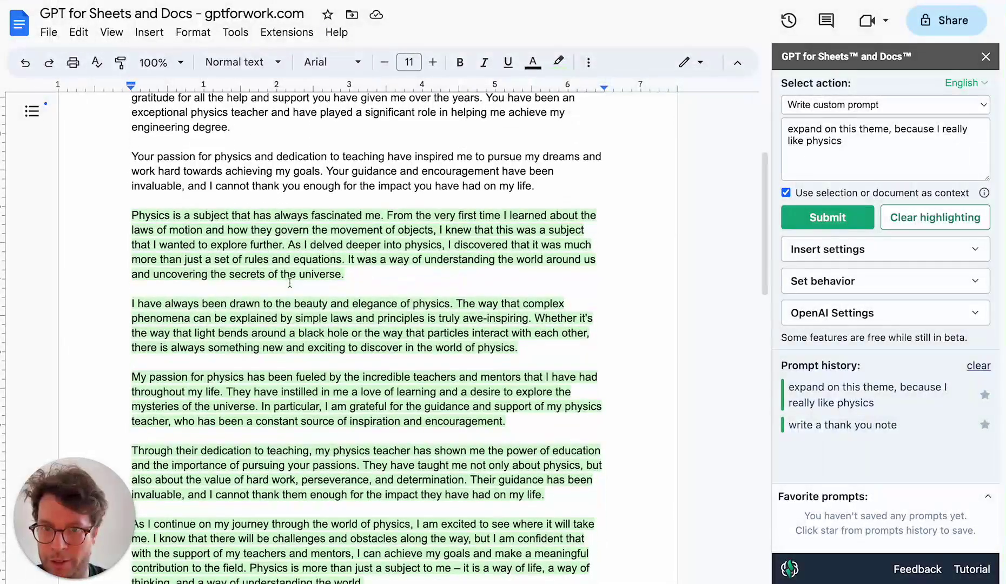
{"action": "left_click", "coordinate": [328, 421]}
{"action": "scroll", "coordinate": [328, 419], "scroll_direction": "down", "scroll_amount": 3}
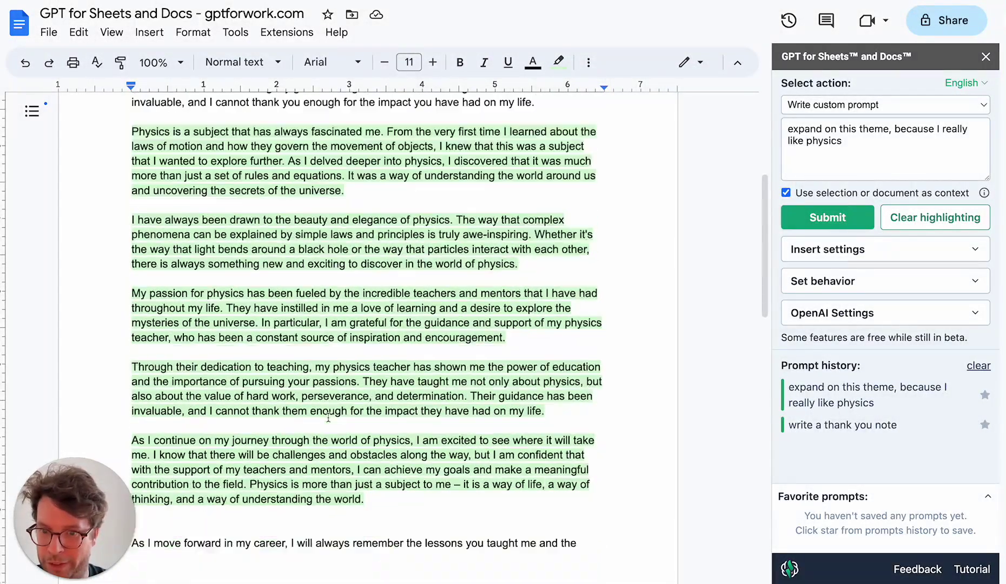
{"action": "scroll", "coordinate": [328, 417], "scroll_direction": "up", "scroll_amount": 1}
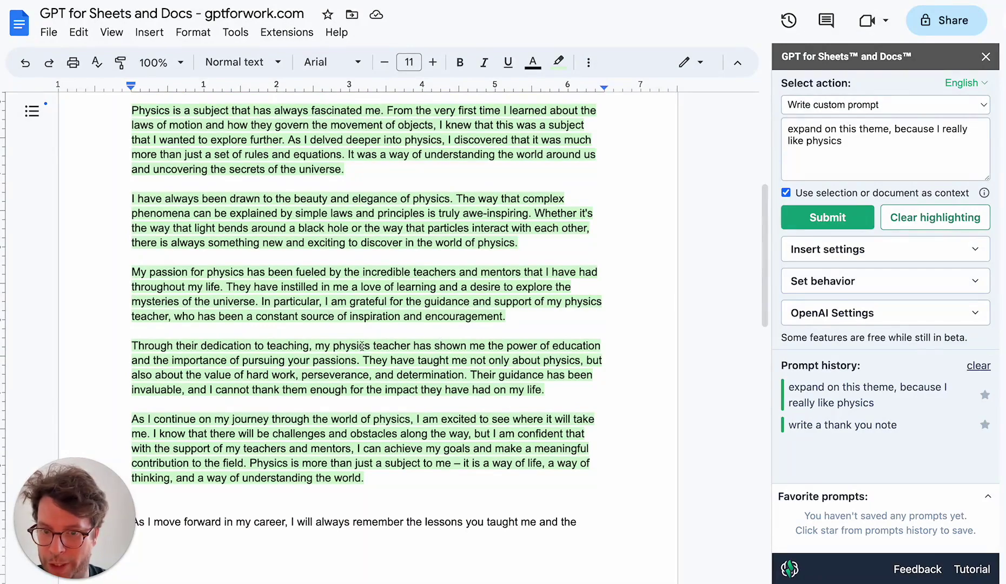
{"action": "scroll", "coordinate": [362, 347], "scroll_direction": "up", "scroll_amount": 3}
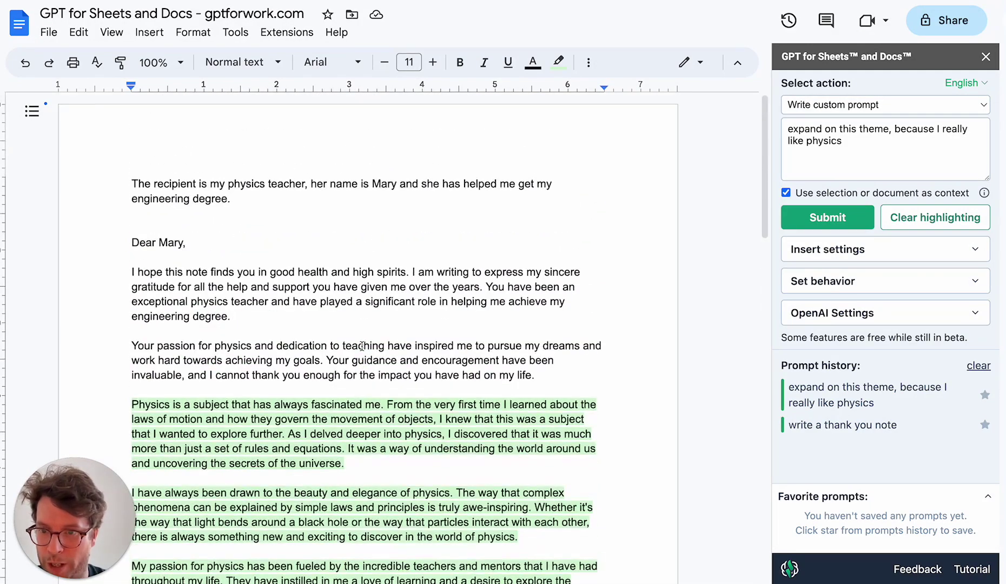
{"action": "scroll", "coordinate": [361, 346], "scroll_direction": "down", "scroll_amount": 5}
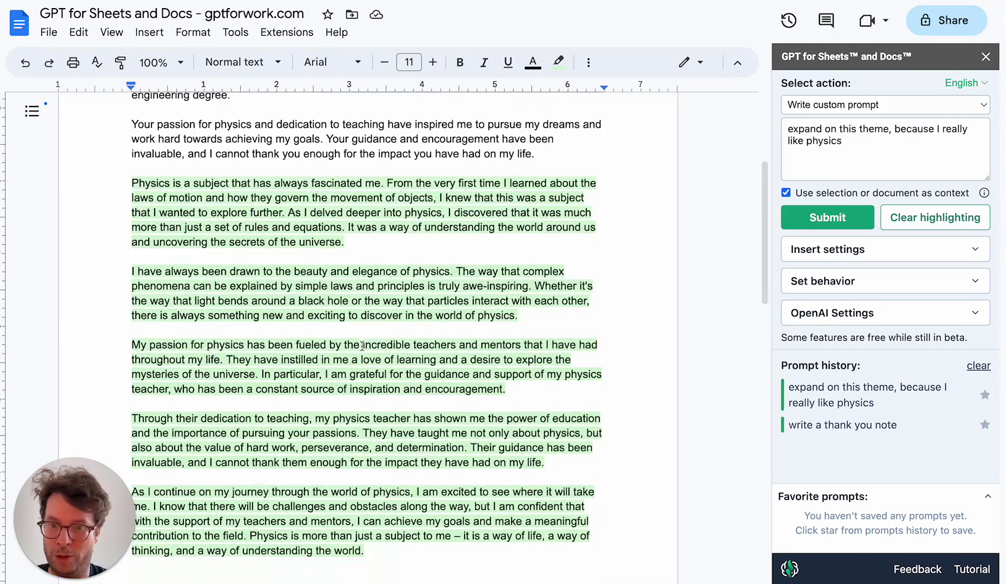
{"action": "left_click", "coordinate": [377, 541]}
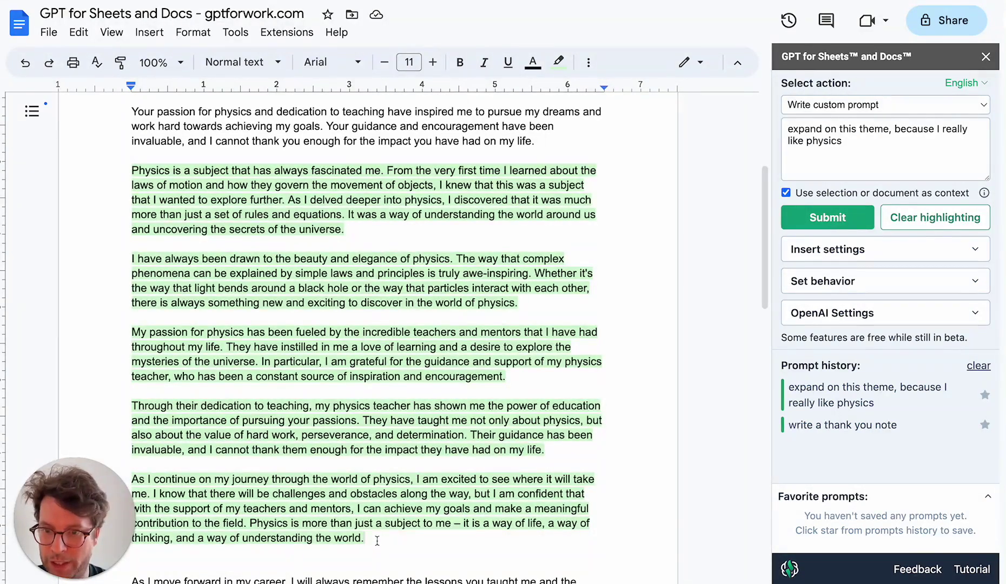
- Delete the five generated paragraphs and leftover blank line, then select the recipient line
{"action": "left_click_drag", "start_coordinate": [377, 541], "coordinate": [131, 177]}
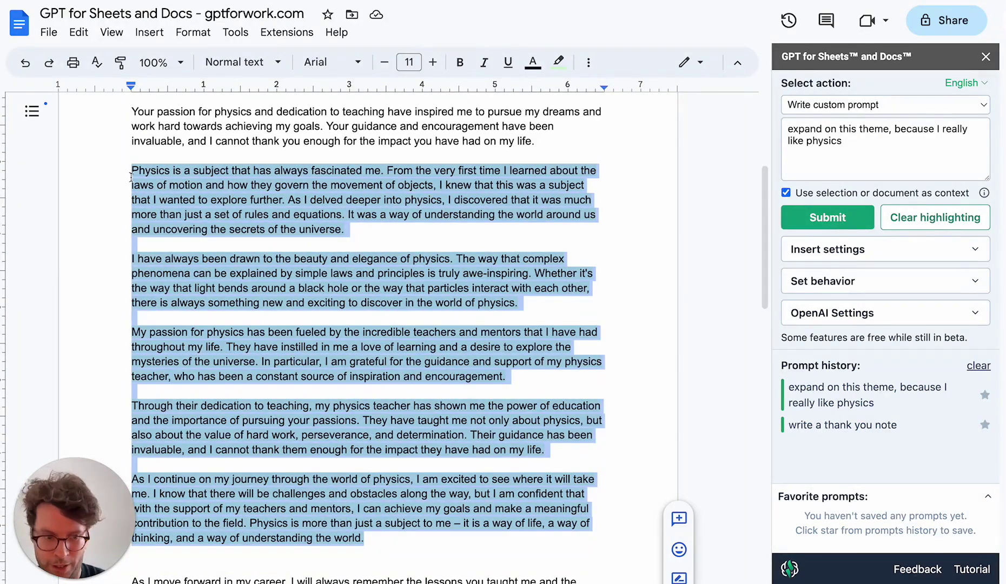
{"action": "key", "text": "BackSpace"}
{"action": "key", "text": "BackSpace"}
{"action": "key", "text": "BackSpace"}
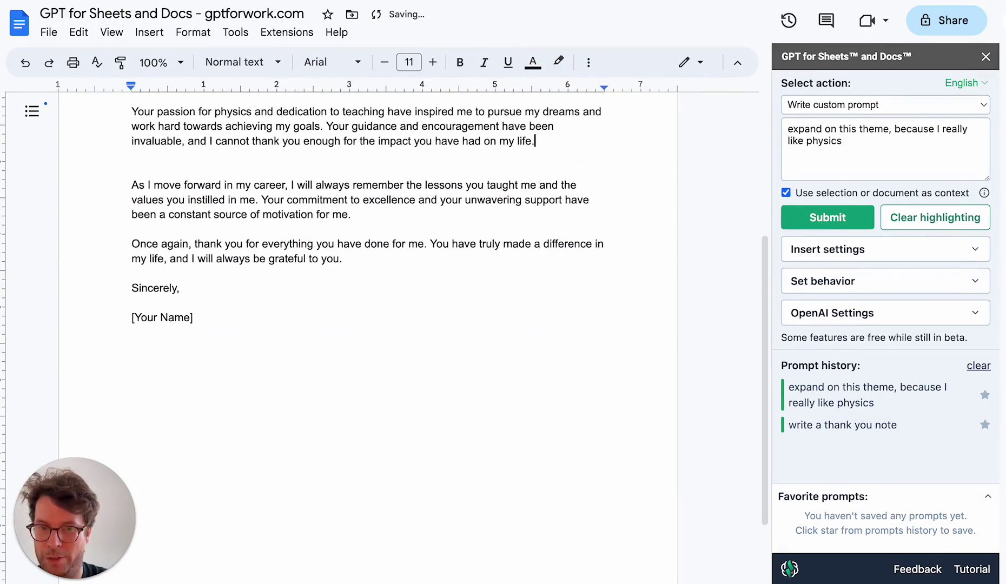
{"action": "scroll", "coordinate": [351, 237], "scroll_direction": "up", "scroll_amount": 4}
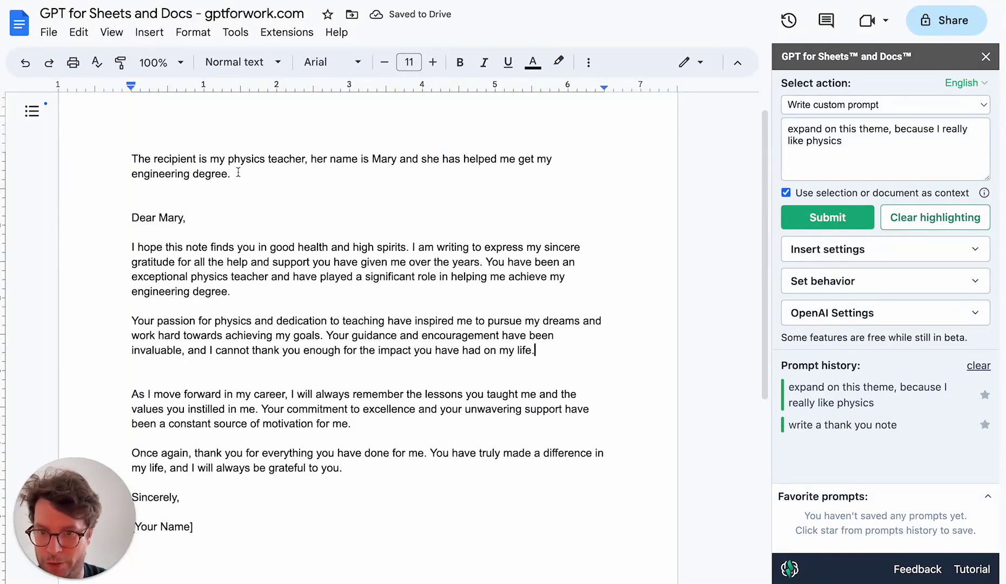
{"action": "left_click", "coordinate": [170, 370]}
{"action": "key", "text": "BackSpace"}
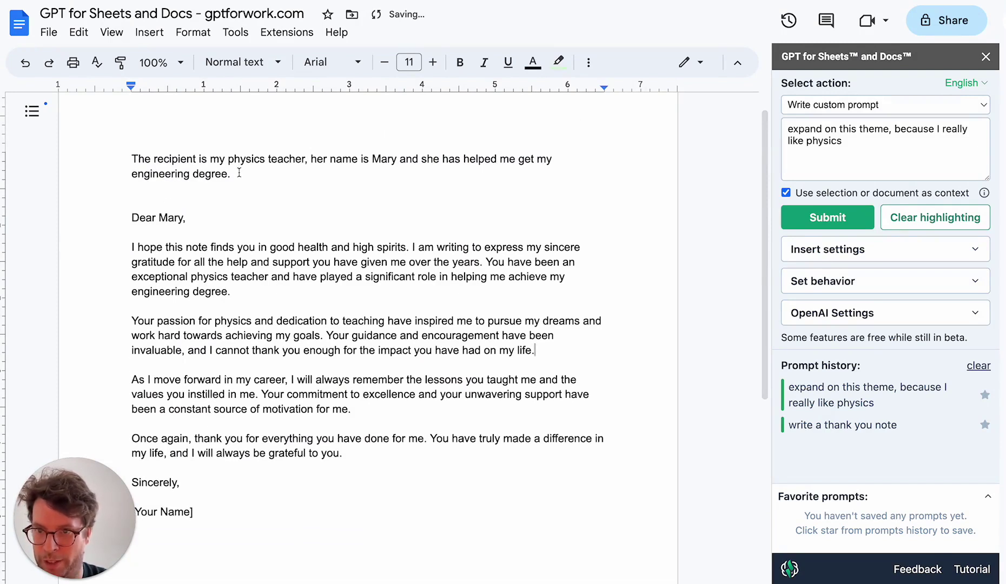
{"action": "left_click_drag", "start_coordinate": [239, 172], "coordinate": [132, 158]}
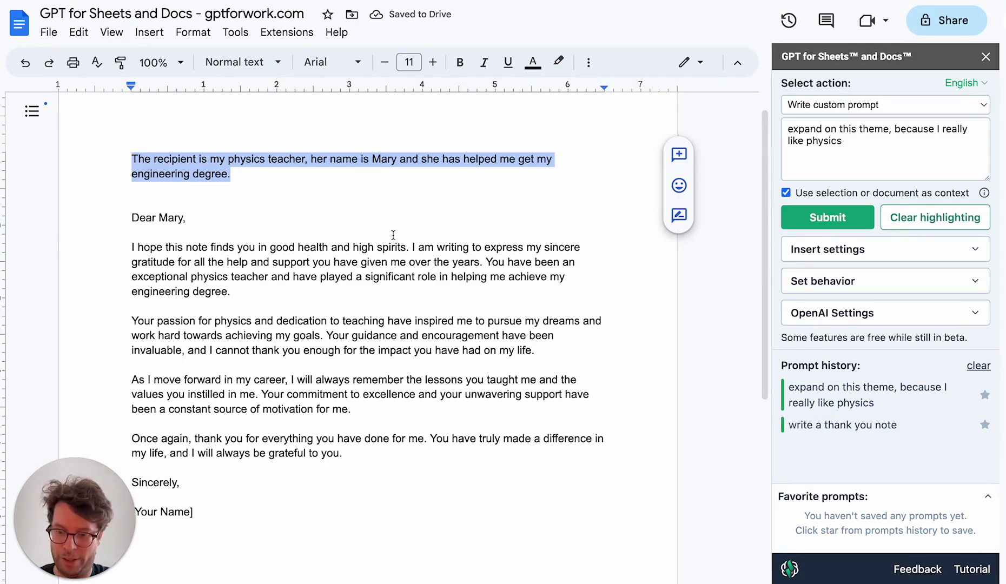
- Select the recipient line plus the passion-for-physics paragraph and resubmit the expand prompt
{"action": "left_click", "coordinate": [546, 351], "text": "shift"}
{"action": "left_click", "coordinate": [390, 336], "text": "shift"}
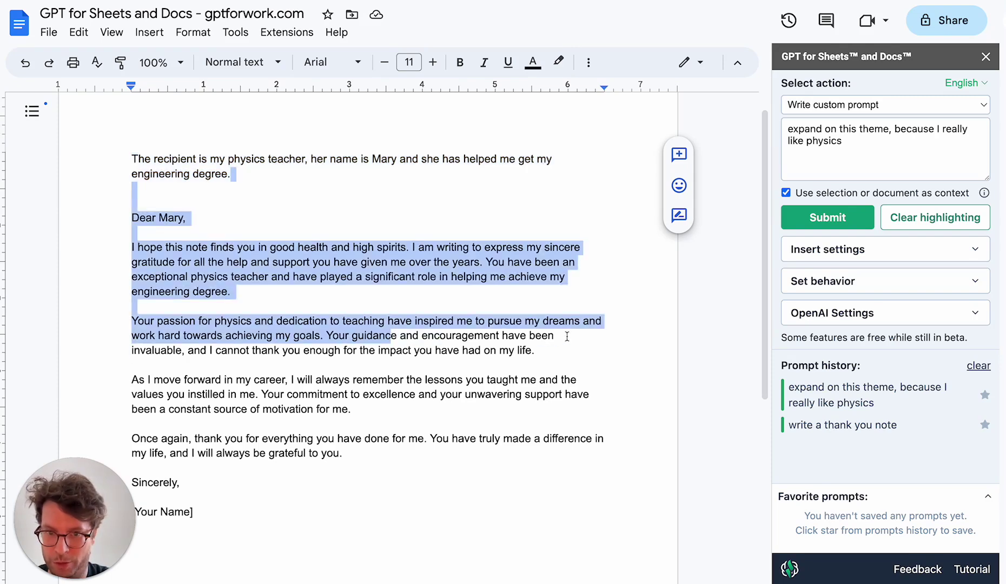
{"action": "left_click", "coordinate": [544, 356]}
{"action": "left_click_drag", "start_coordinate": [243, 172], "coordinate": [131, 157]}
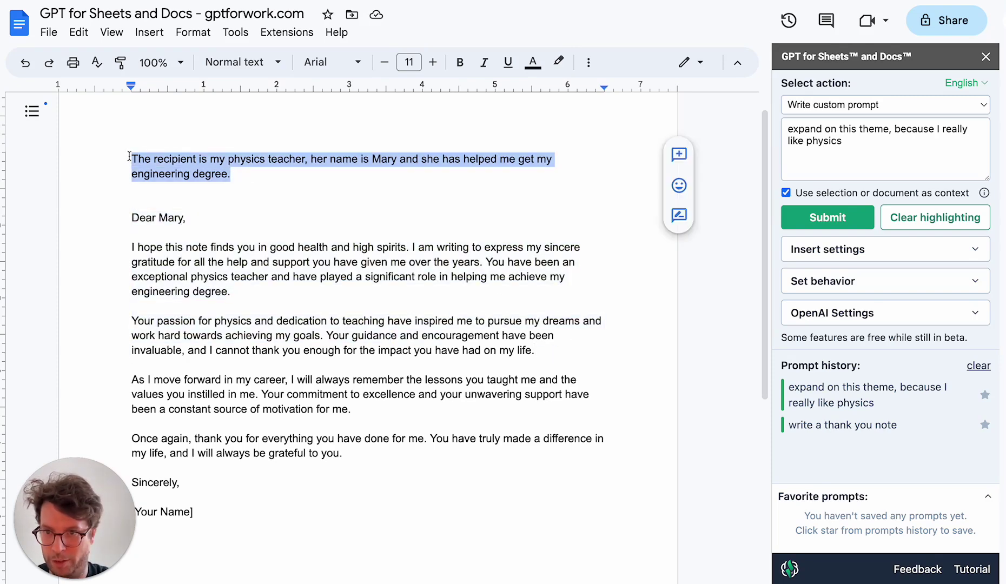
{"action": "left_click_drag", "start_coordinate": [546, 351], "coordinate": [134, 323]}
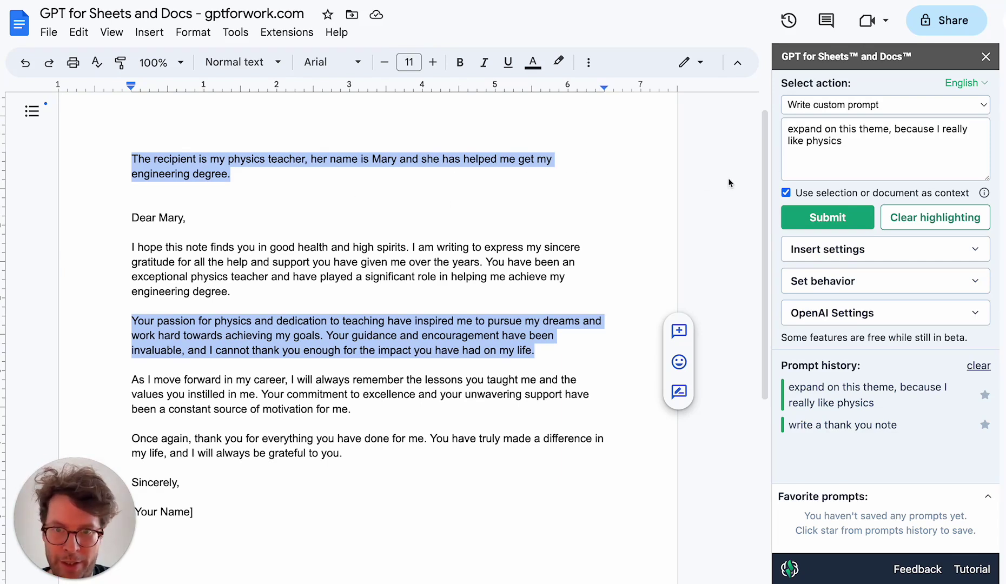
{"action": "left_click", "coordinate": [834, 218]}
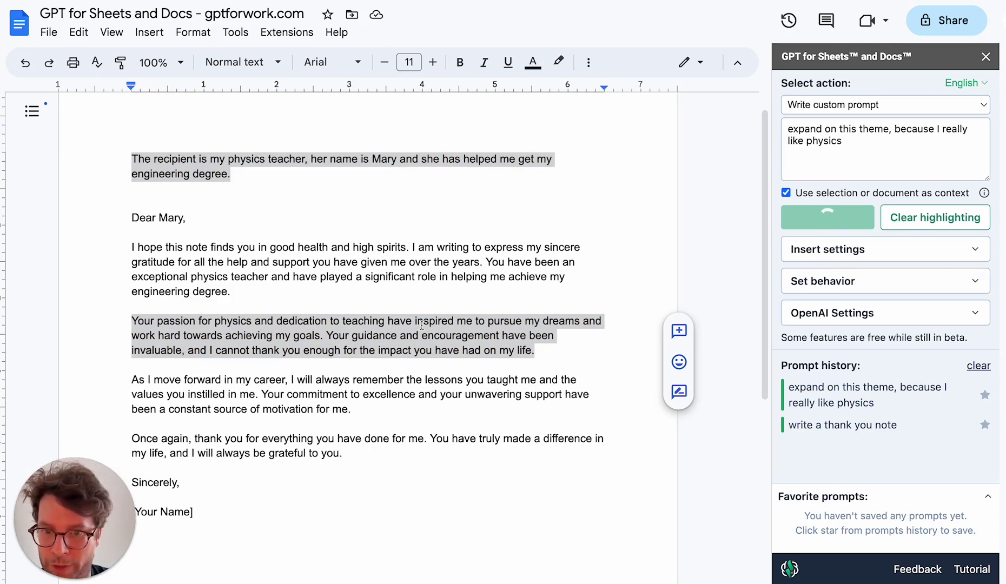
{"action": "scroll", "coordinate": [422, 324], "scroll_direction": "down", "scroll_amount": 1}
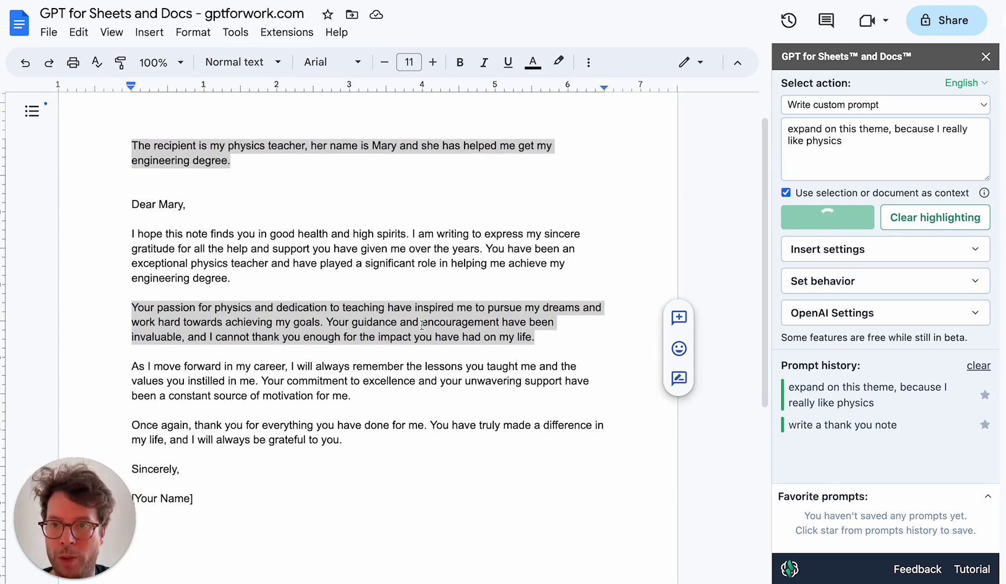
{"action": "scroll", "coordinate": [422, 324], "scroll_direction": "down", "scroll_amount": 1}
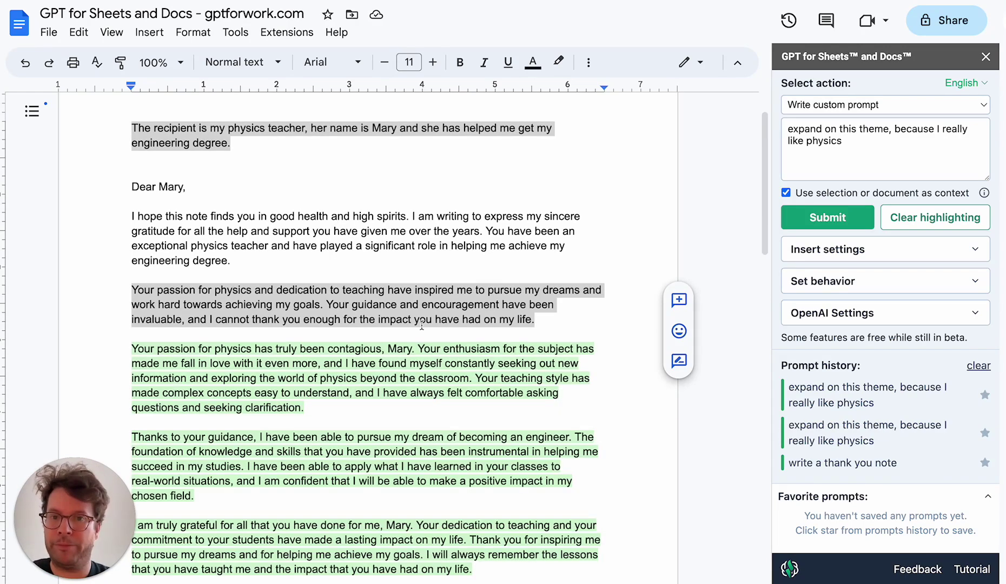
- Scroll through the three new green paragraphs addressing Mary and deselect the context
{"action": "scroll", "coordinate": [436, 357], "scroll_direction": "down", "scroll_amount": 2}
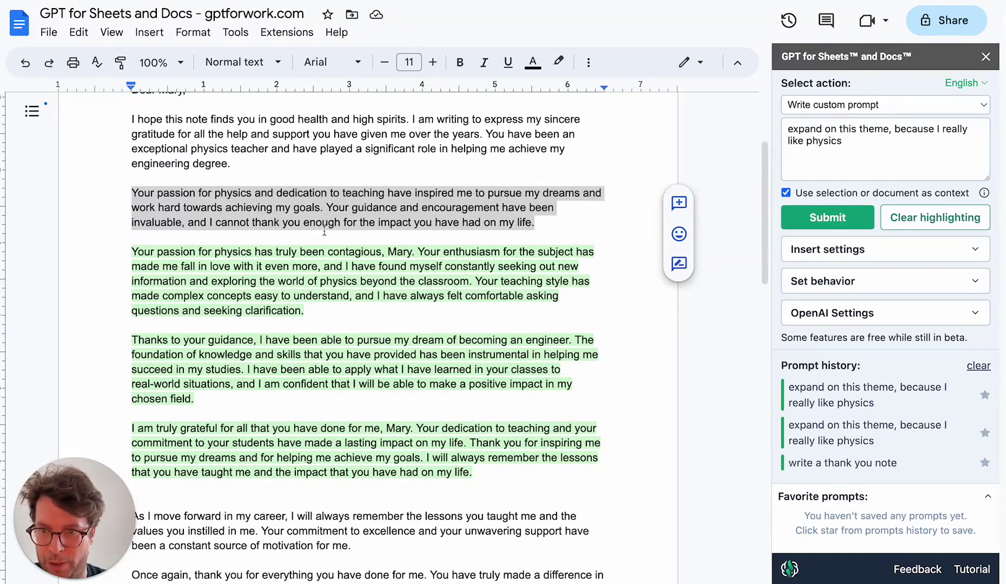
{"action": "scroll", "coordinate": [325, 232], "scroll_direction": "up", "scroll_amount": 1}
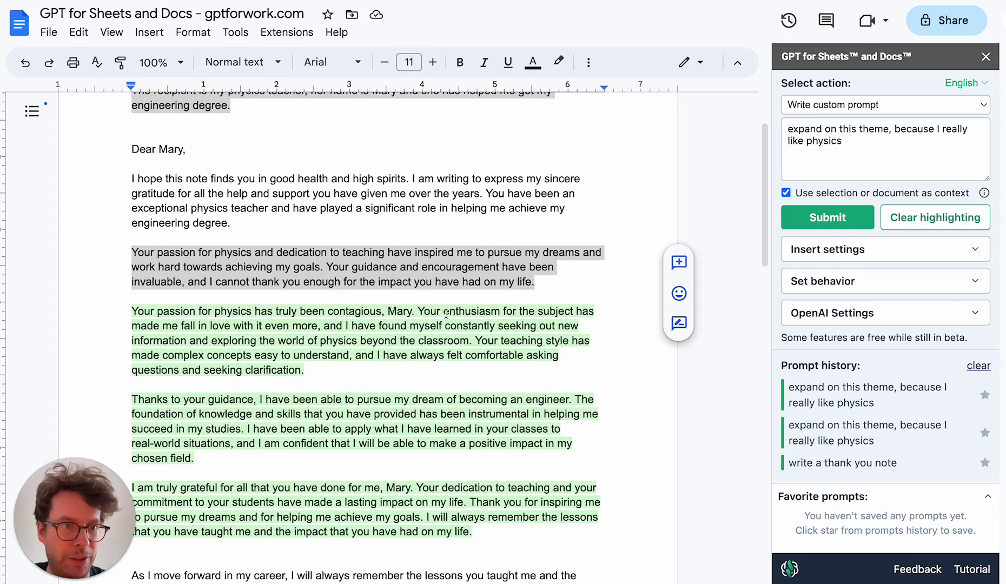
{"action": "scroll", "coordinate": [447, 313], "scroll_direction": "up", "scroll_amount": 1}
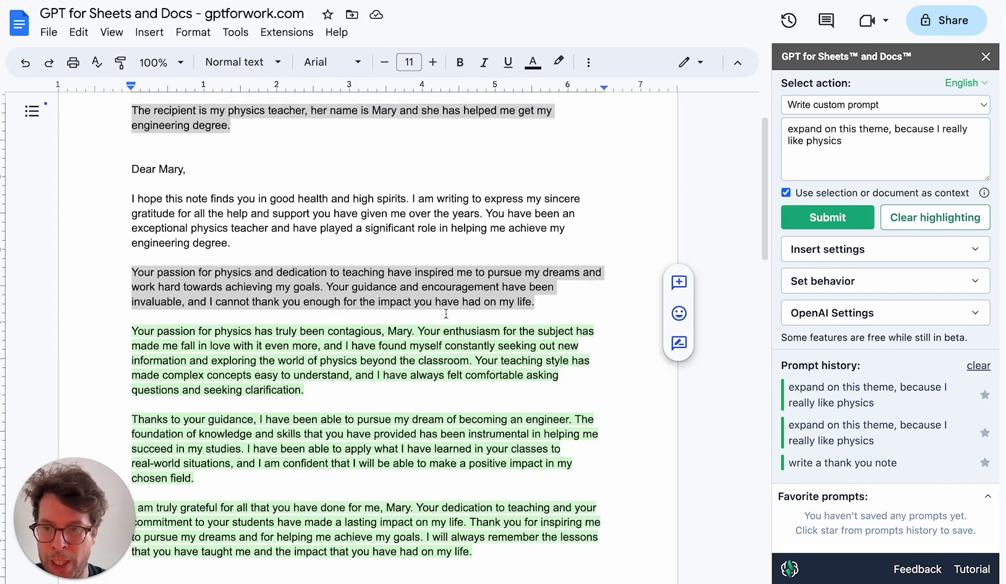
{"action": "left_click", "coordinate": [501, 272]}
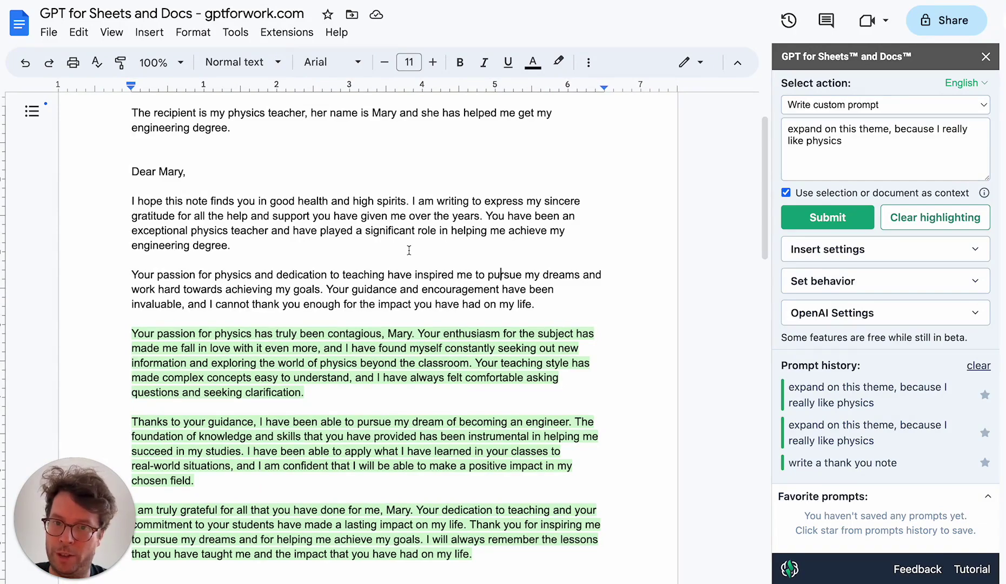
{"action": "scroll", "coordinate": [409, 250], "scroll_direction": "up", "scroll_amount": 1}
{"action": "scroll", "coordinate": [409, 250], "scroll_direction": "down", "scroll_amount": 5}
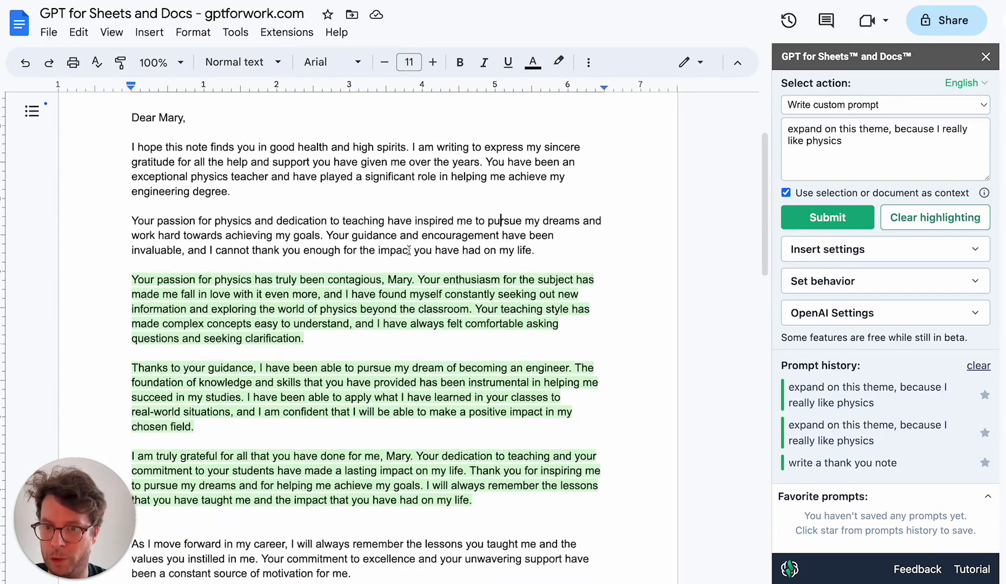
{"action": "scroll", "coordinate": [409, 250], "scroll_direction": "up", "scroll_amount": 3}
{"action": "scroll", "coordinate": [409, 250], "scroll_direction": "up", "scroll_amount": 3}
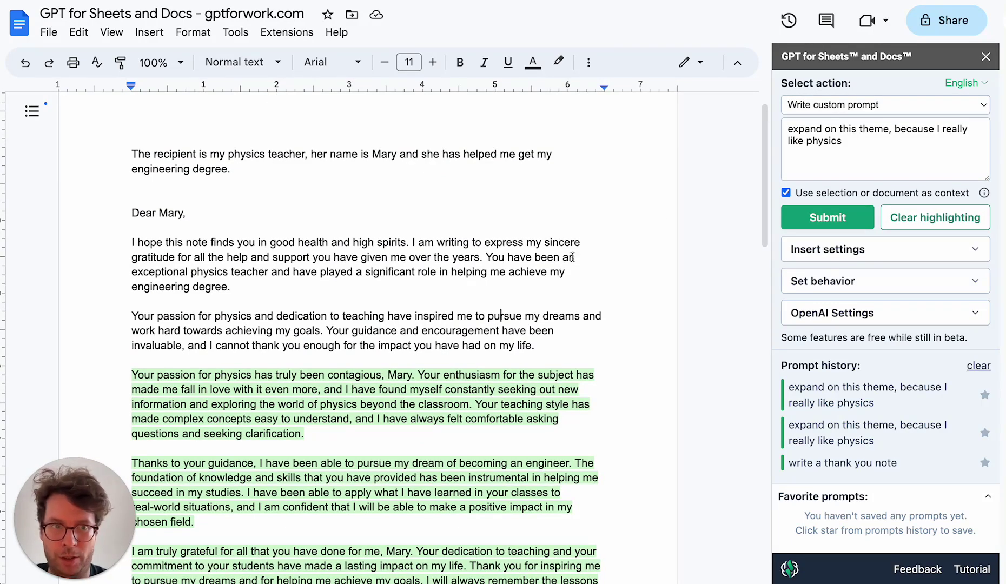
- Delete the previous text from the GPT custom prompt box
{"action": "double_click", "coordinate": [886, 146]}
{"action": "triple_click", "coordinate": [886, 146]}
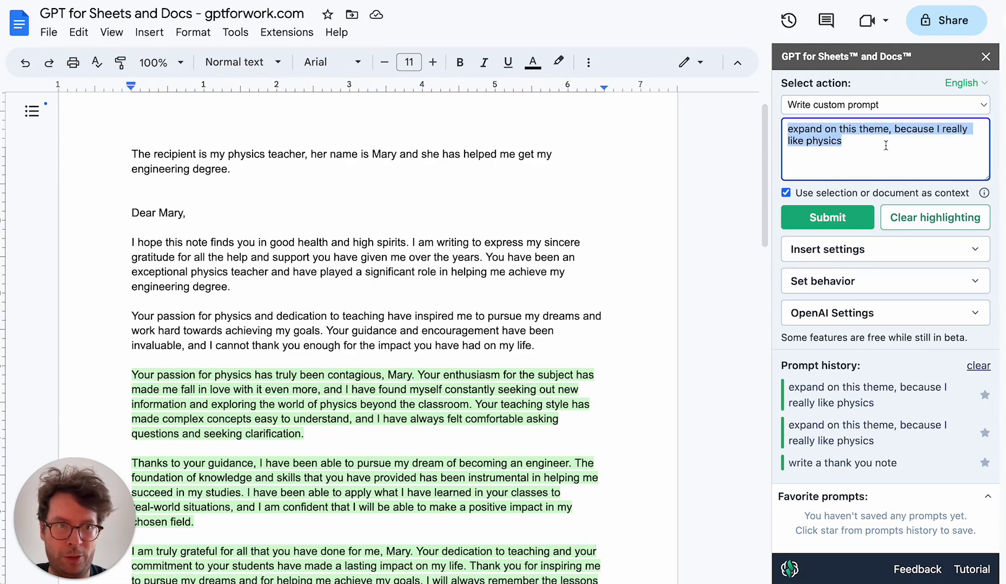
{"action": "key", "text": "BackSpace"}
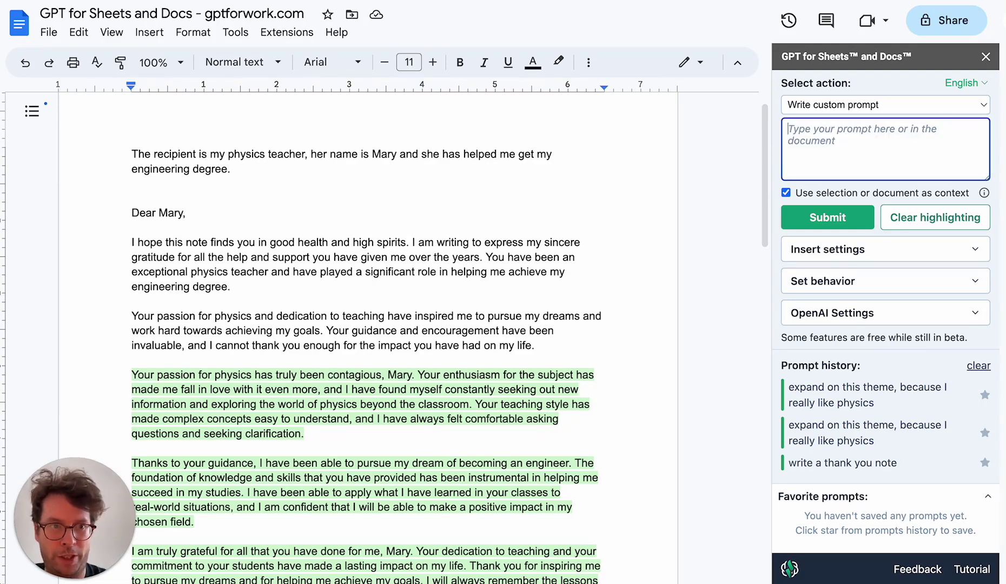
- Multi-select the recipient line, passion-for-physics paragraph and career-lessons paragraph as context
{"action": "left_click", "coordinate": [548, 346]}
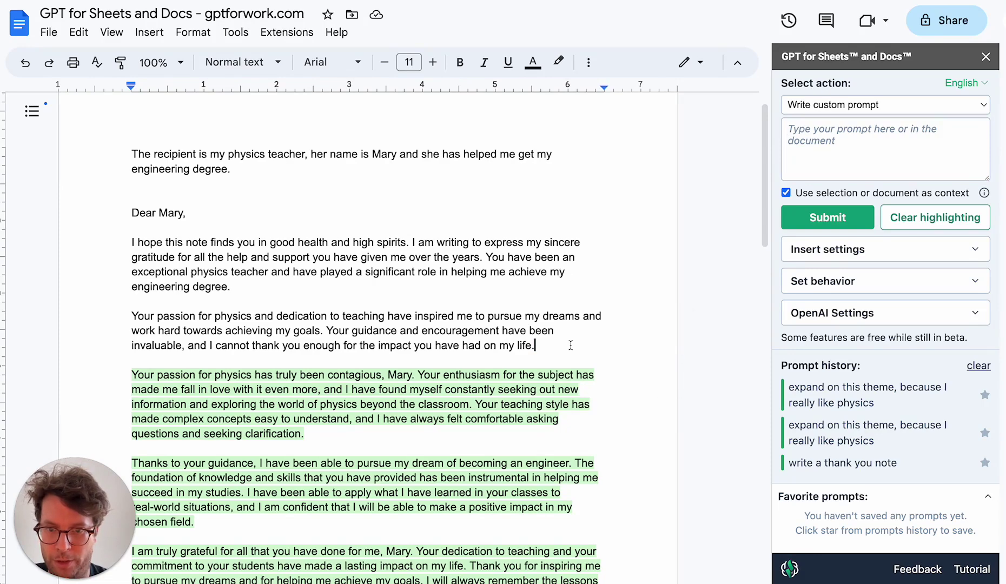
{"action": "left_click_drag", "start_coordinate": [571, 345], "coordinate": [133, 314]}
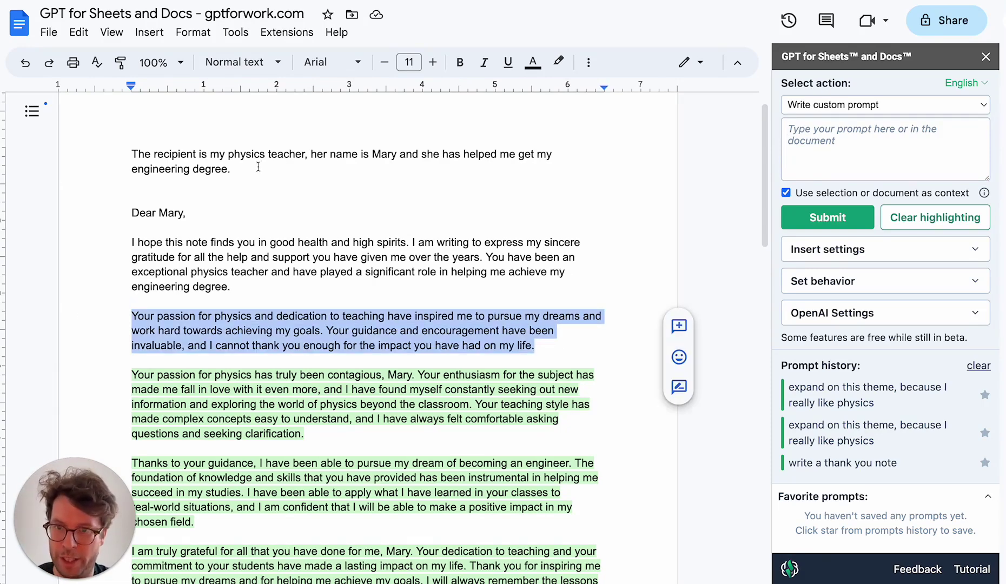
{"action": "left_click_drag", "start_coordinate": [258, 167], "coordinate": [130, 158]}
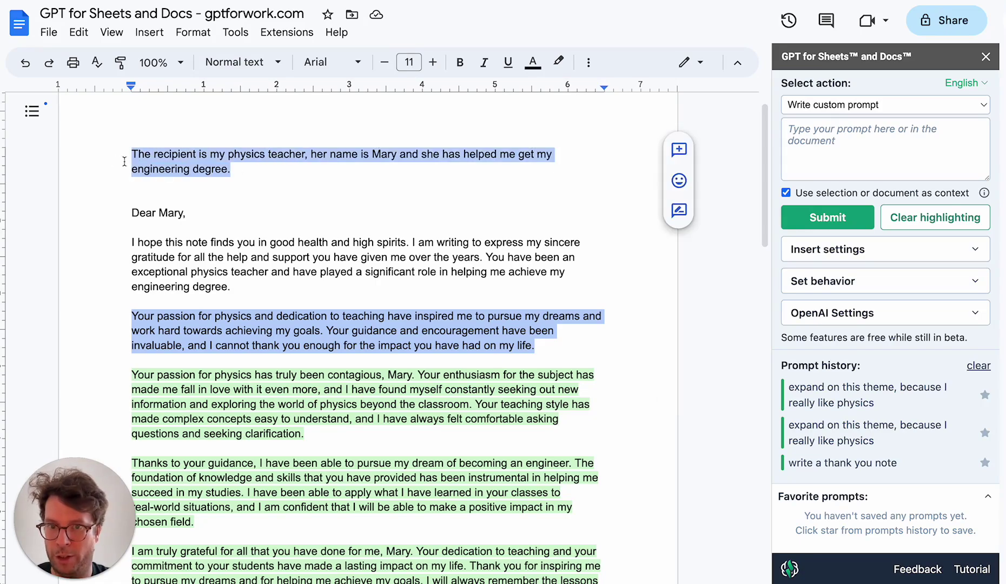
{"action": "scroll", "coordinate": [379, 433], "scroll_direction": "down", "scroll_amount": 3}
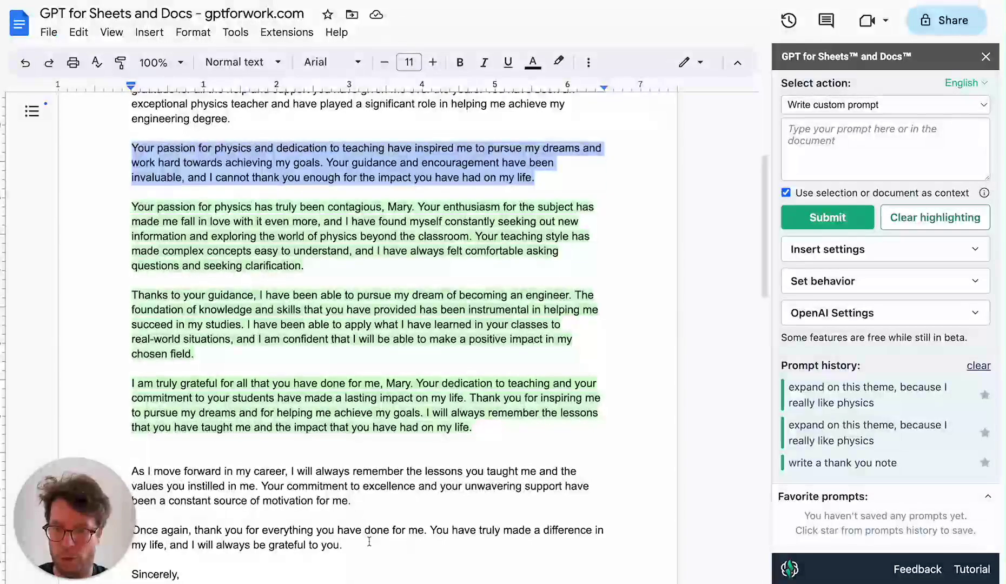
{"action": "left_click_drag", "start_coordinate": [366, 501], "coordinate": [132, 476]}
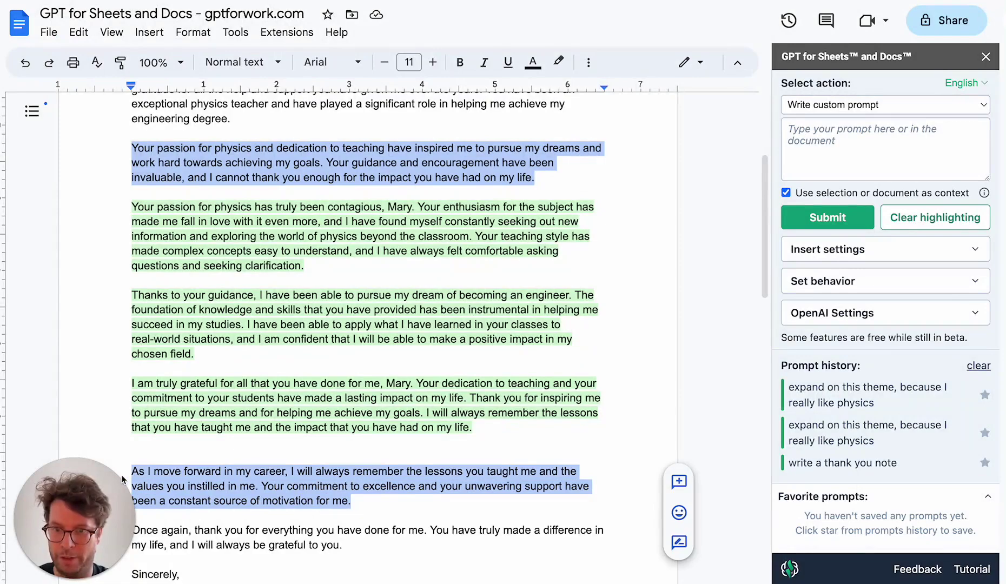